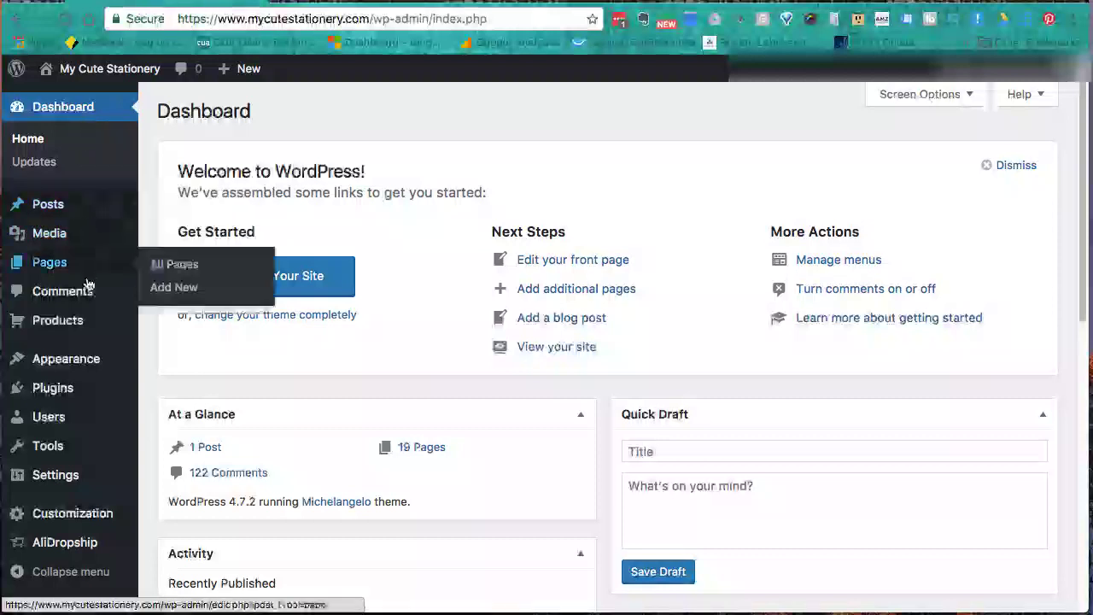
Open AliDropship's product import section and follow its link to the browser extension's store page.
{"action": "mouse_move", "coordinate": [84, 329]}
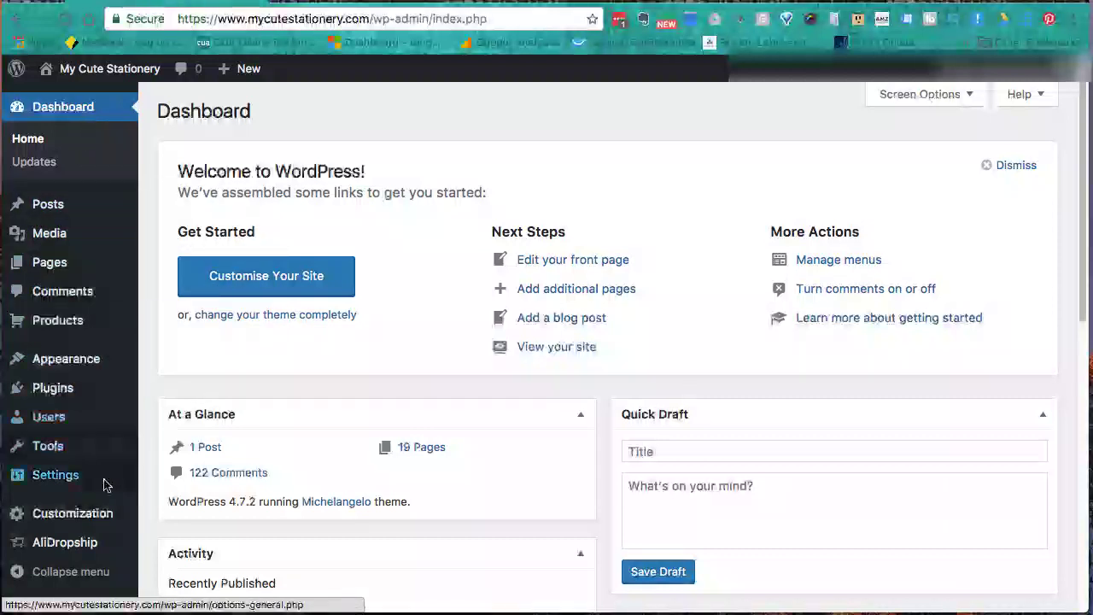
{"action": "left_click", "coordinate": [94, 546]}
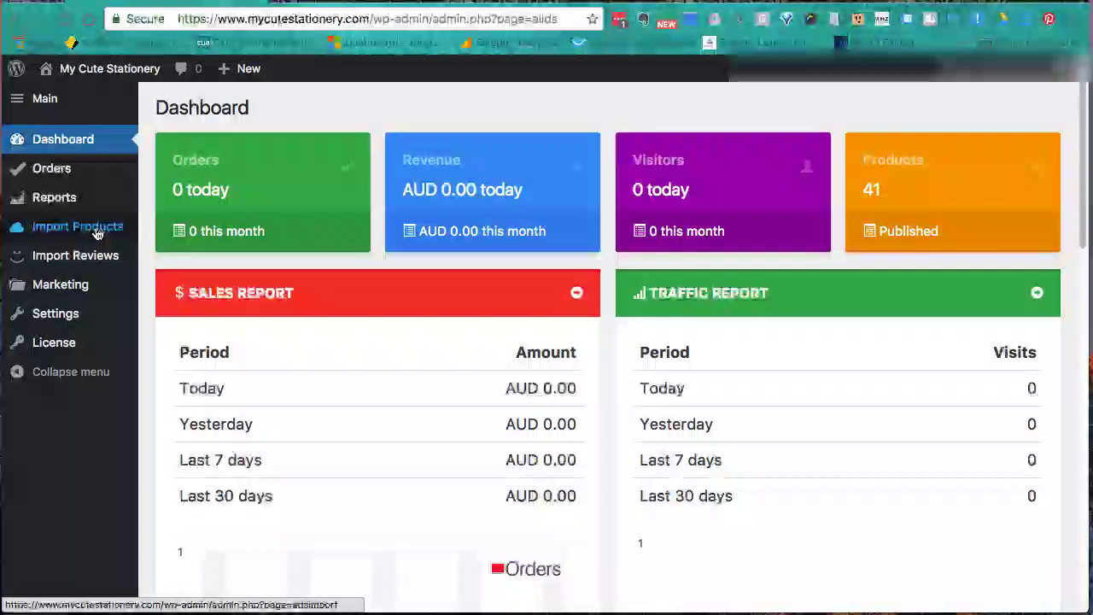
{"action": "left_click", "coordinate": [97, 232]}
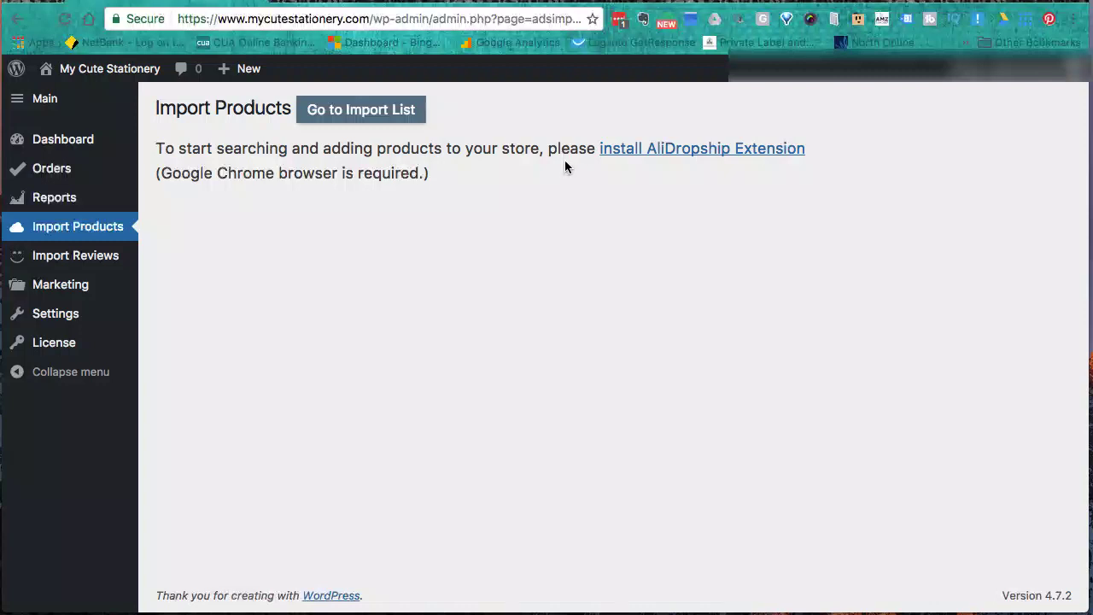
{"action": "left_click", "coordinate": [690, 149]}
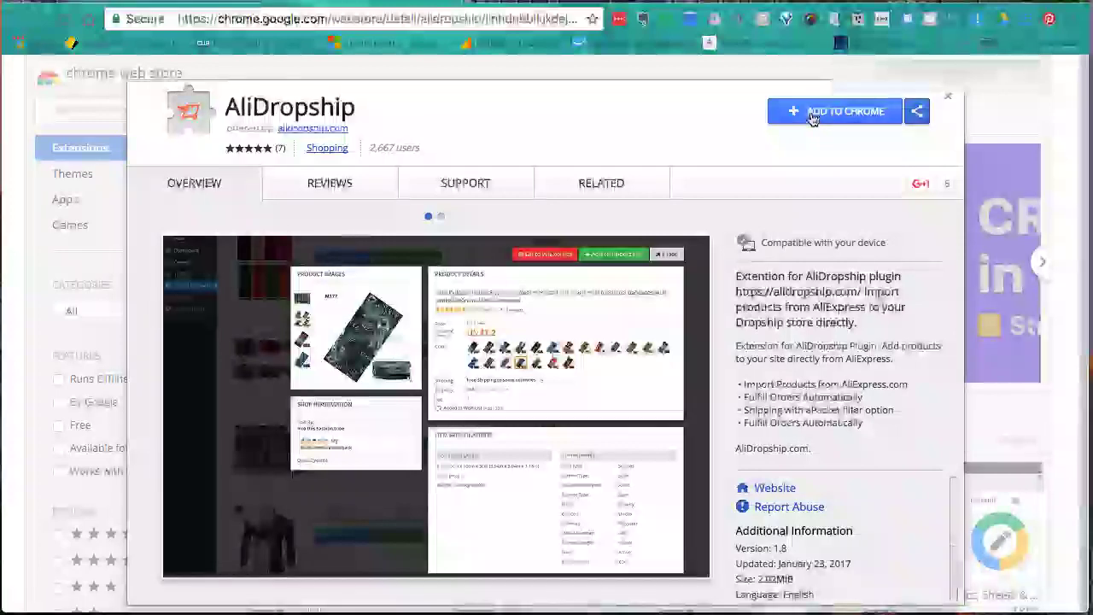
Install the AliDropship extension in Chrome and close its store listing.
{"action": "left_click", "coordinate": [812, 118]}
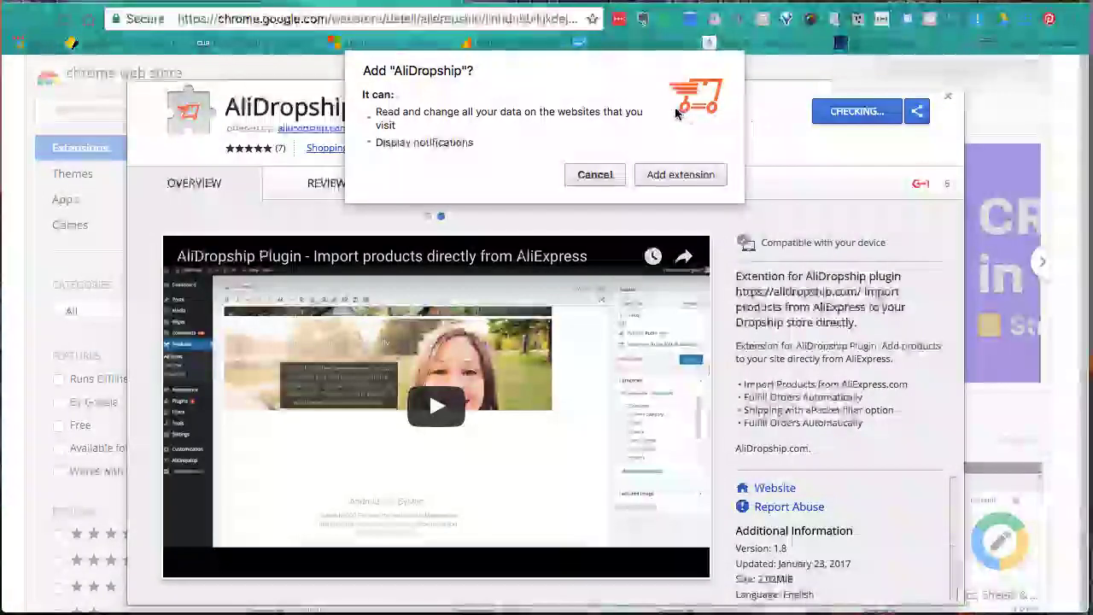
{"action": "left_click", "coordinate": [668, 176]}
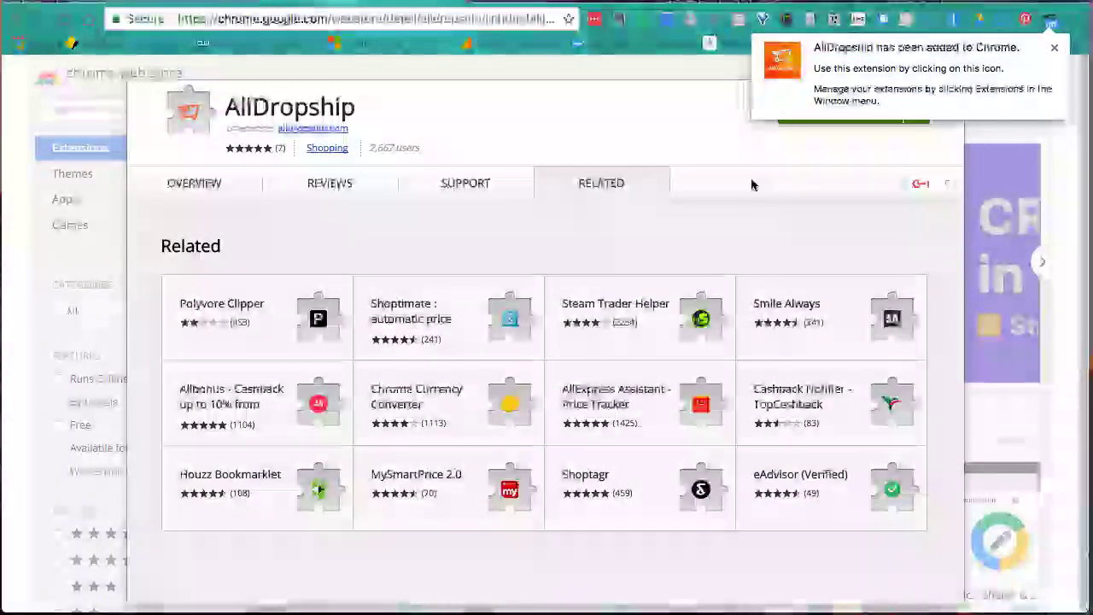
{"action": "left_click", "coordinate": [1055, 50]}
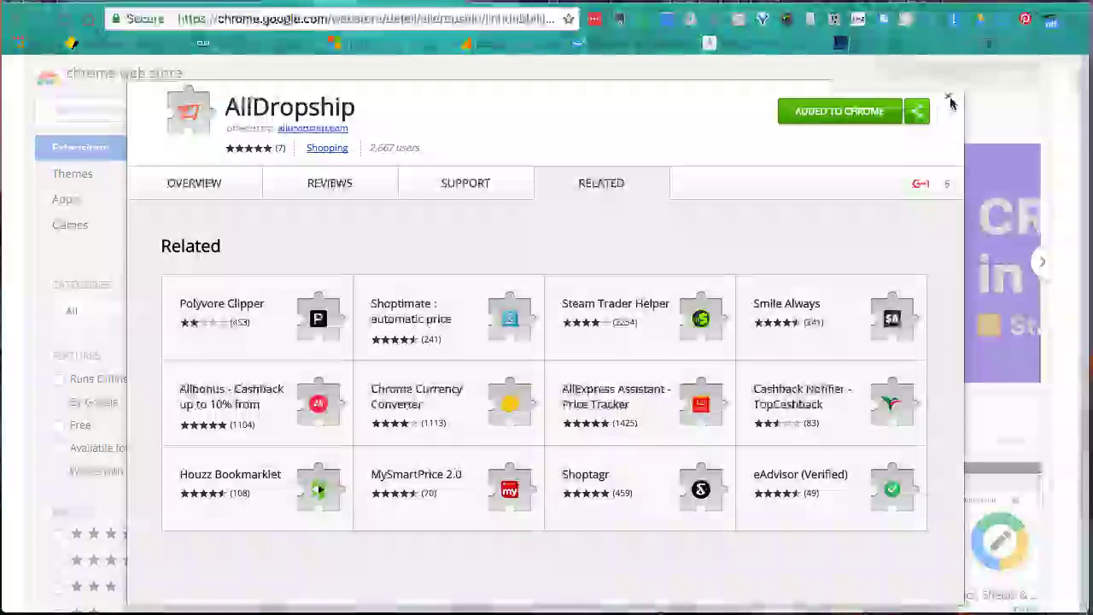
{"action": "left_click", "coordinate": [949, 98]}
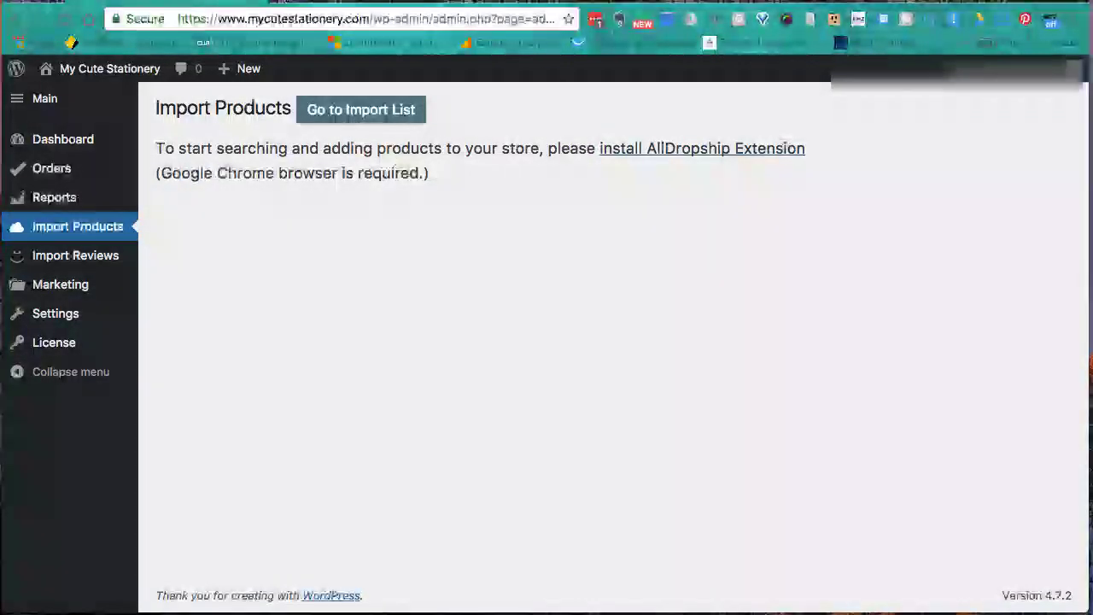
Open aliexpress.com in a new browser tab and sign in to the account.
{"action": "key", "text": "super+t"}
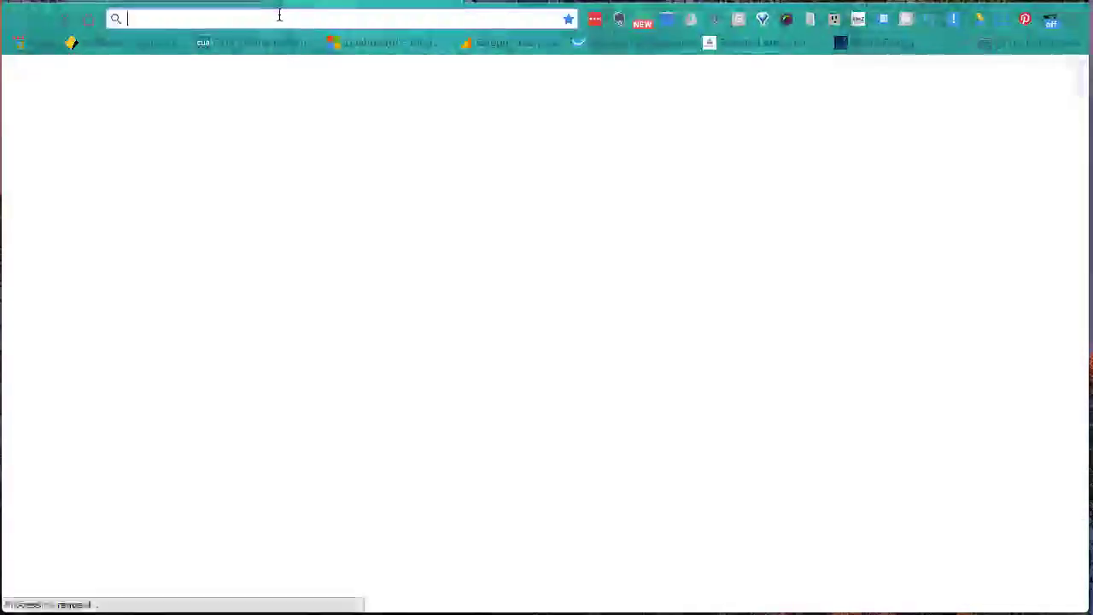
{"action": "type", "text": "ali"}
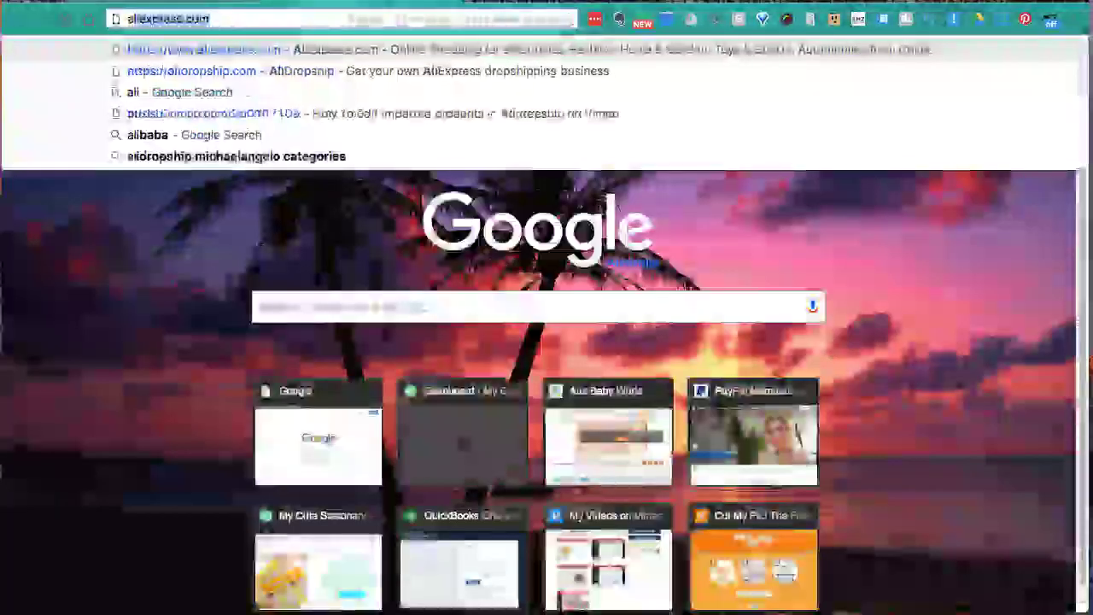
{"action": "type", "text": "express.com"}
{"action": "key", "text": "Return"}
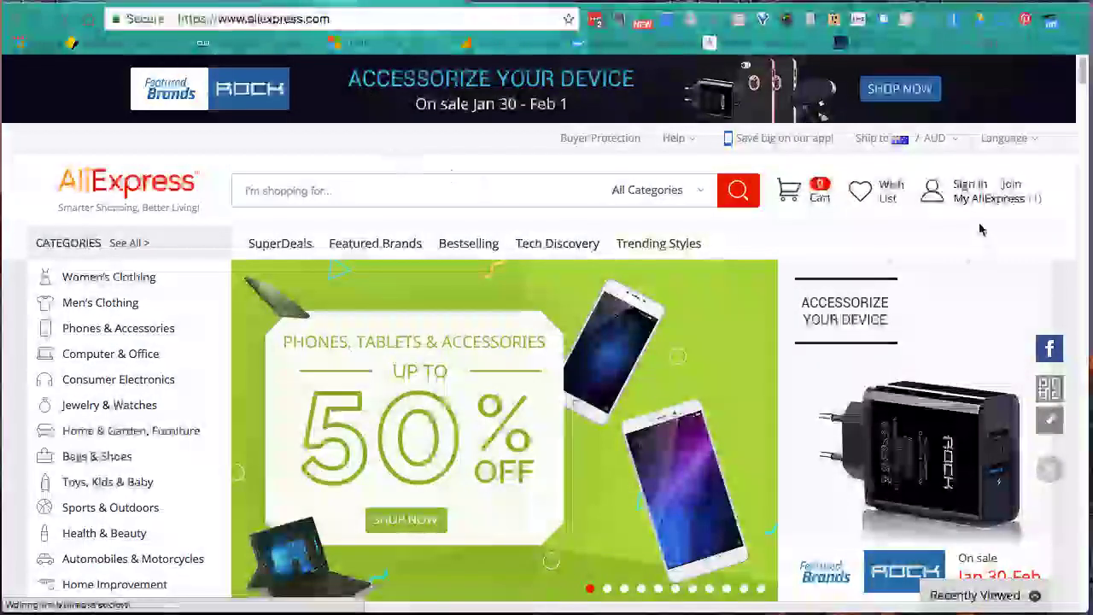
{"action": "mouse_move", "coordinate": [971, 186]}
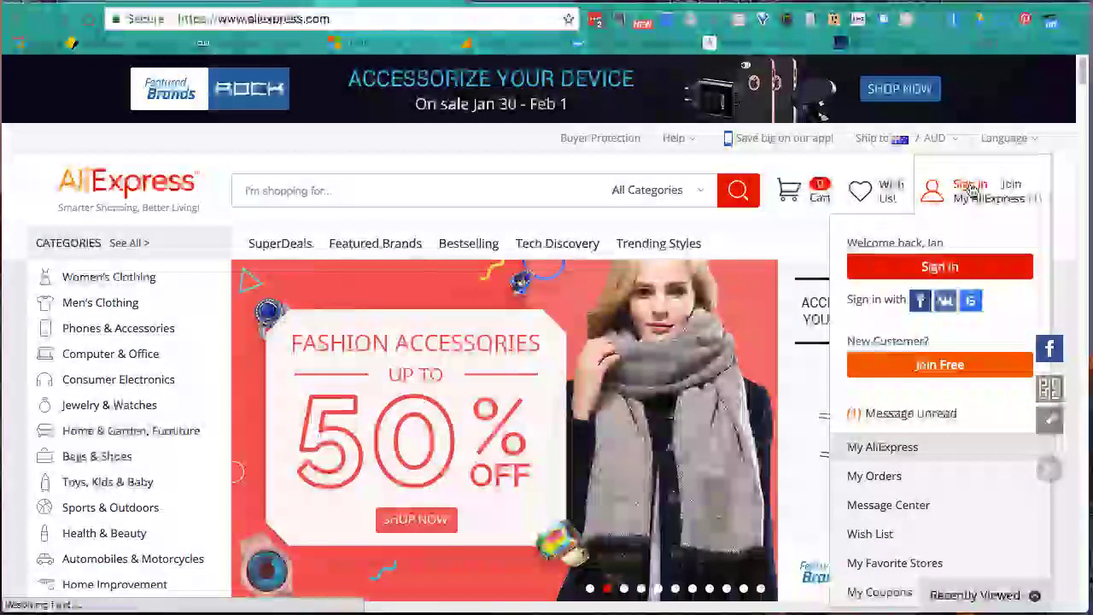
{"action": "left_click", "coordinate": [971, 186]}
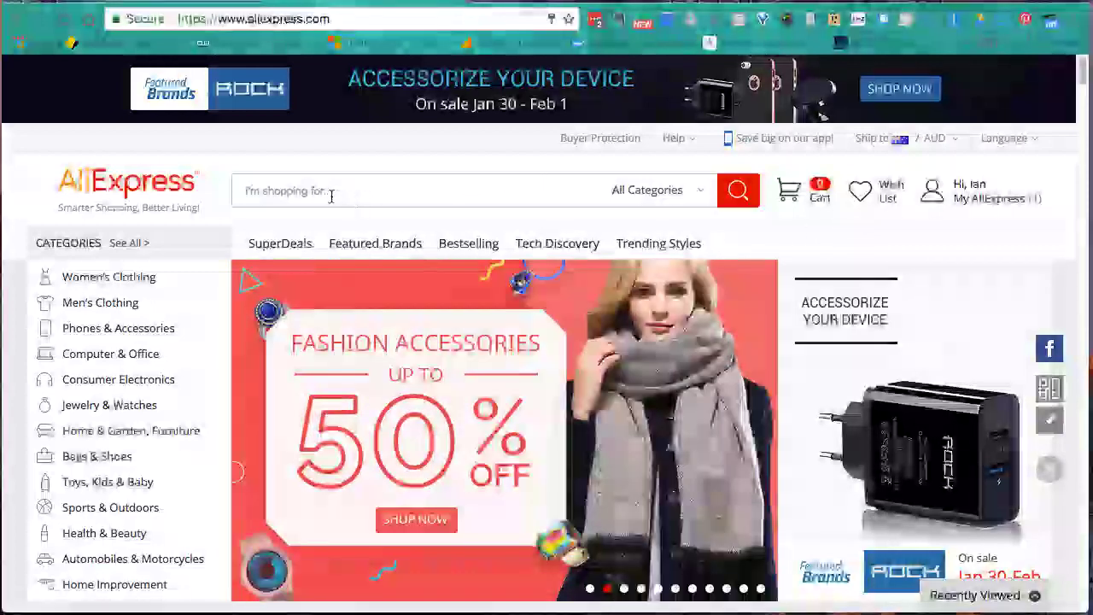
Search AliExpress for "anime notebook".
{"action": "left_click", "coordinate": [334, 191]}
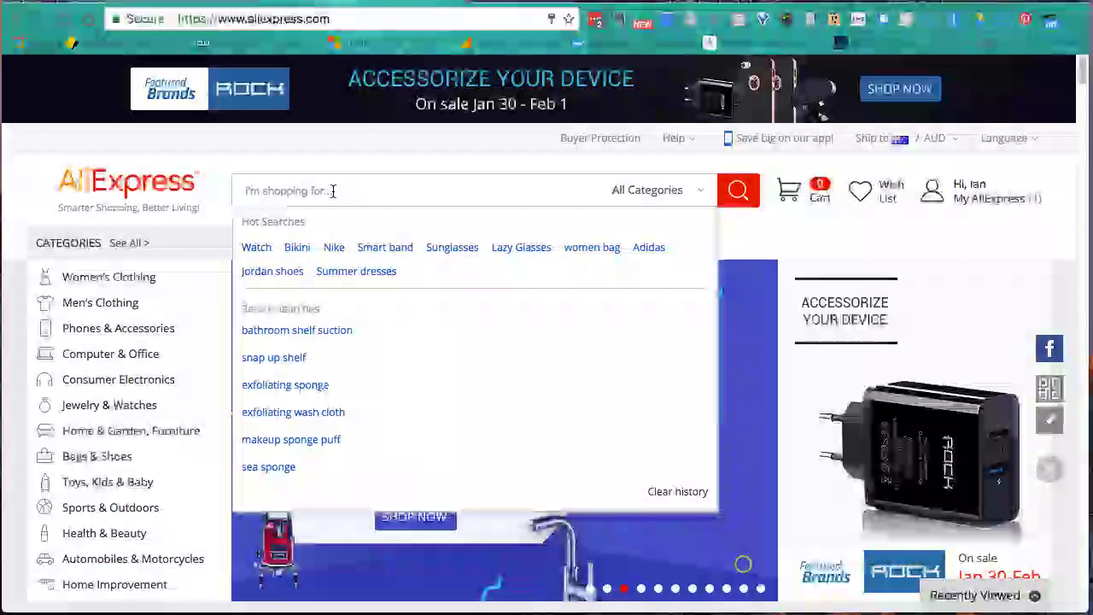
{"action": "type", "text": "anim"}
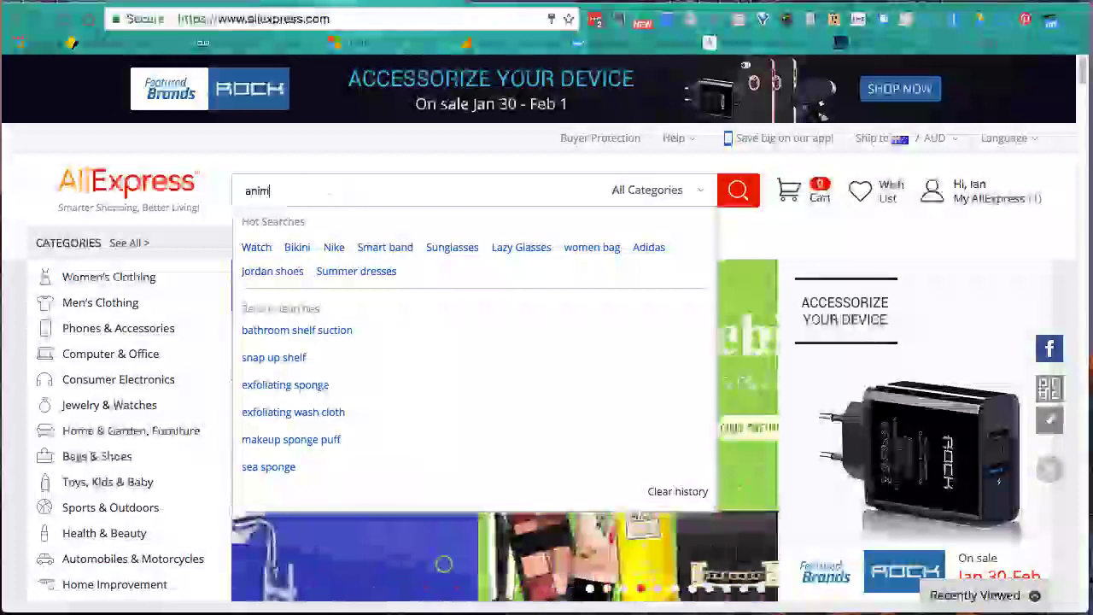
{"action": "type", "text": "e notebook"}
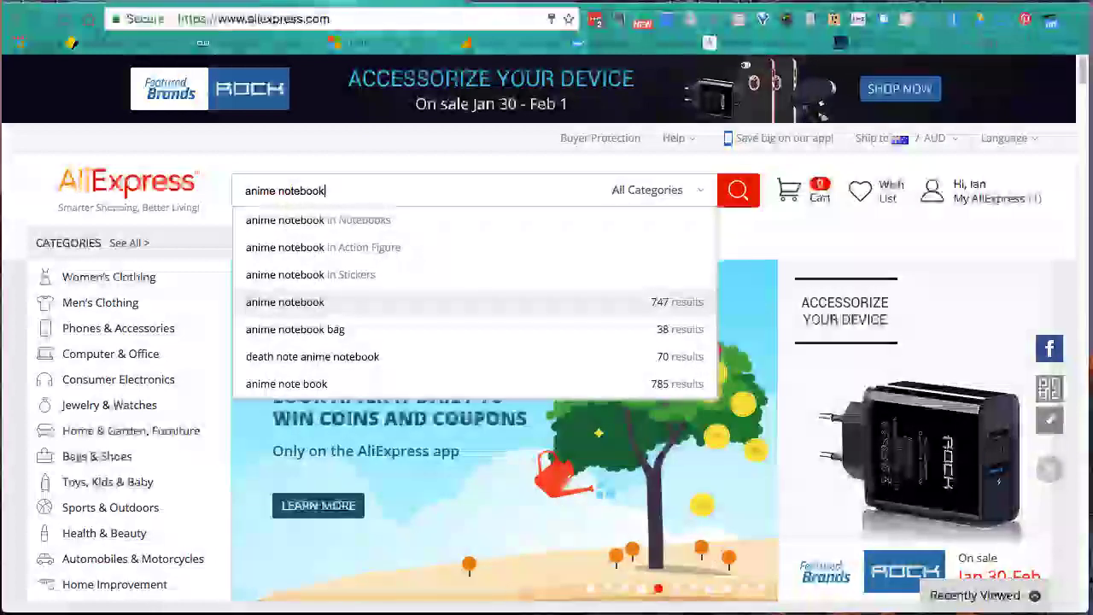
{"action": "key", "text": "Return"}
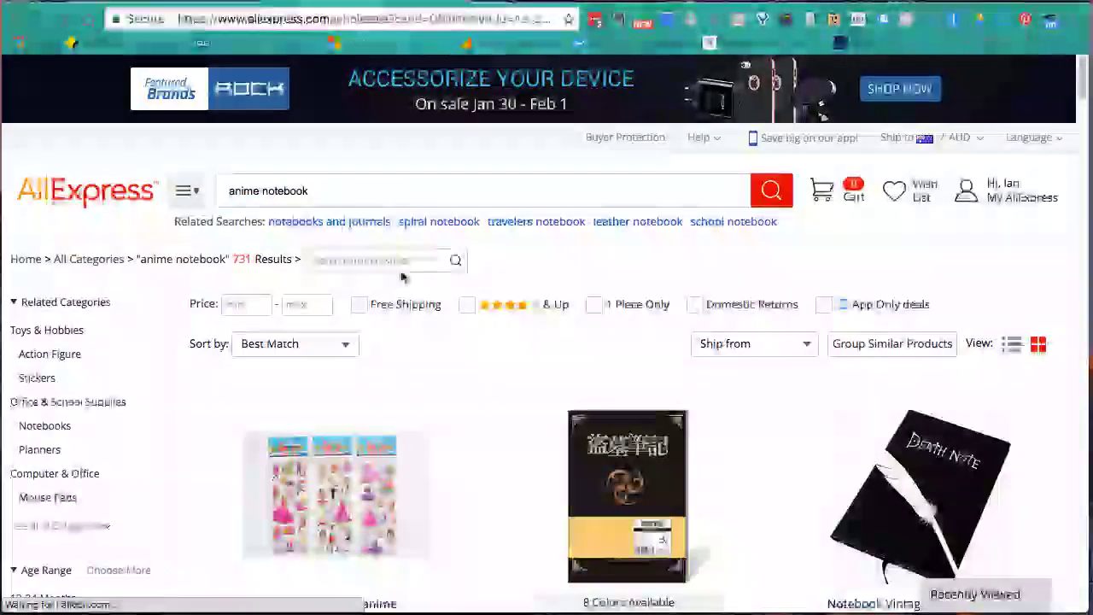
Open the "2016 New Creative Stationery Anime NoteBook" listing and look through its images and item specifics.
{"action": "scroll", "coordinate": [481, 398], "scroll_direction": "down", "scroll_amount": 3}
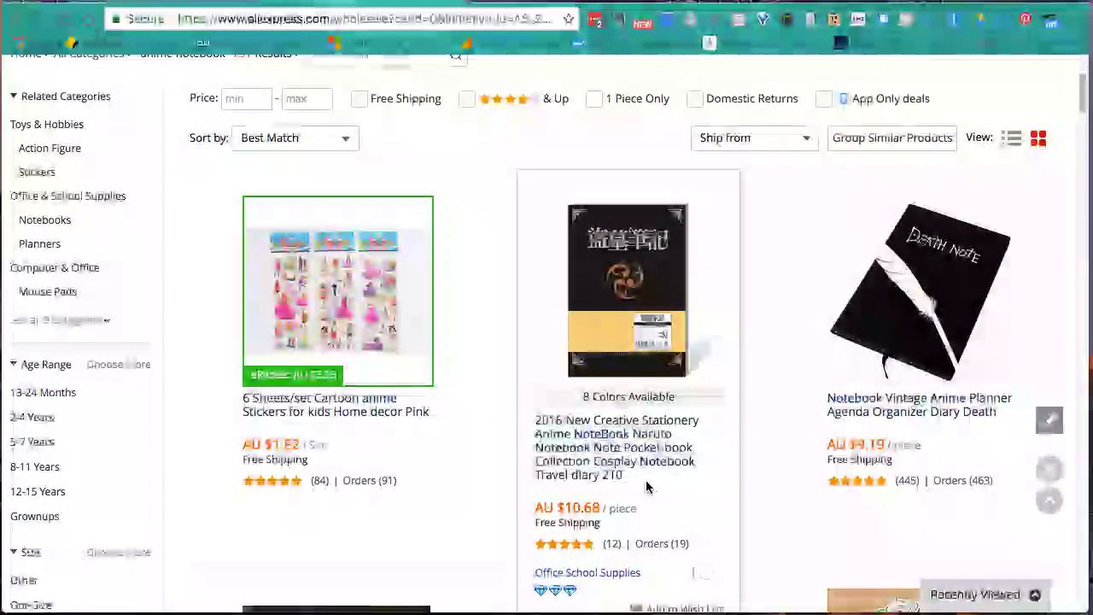
{"action": "left_click", "coordinate": [619, 445]}
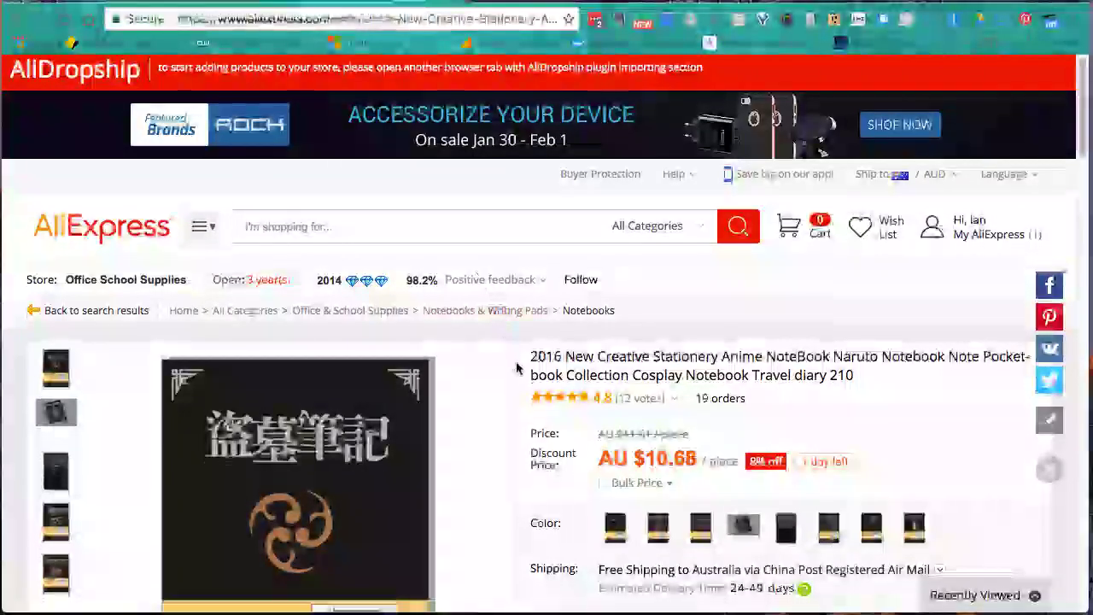
{"action": "scroll", "coordinate": [519, 364], "scroll_direction": "down", "scroll_amount": 2}
{"action": "scroll", "coordinate": [504, 374], "scroll_direction": "down", "scroll_amount": 2}
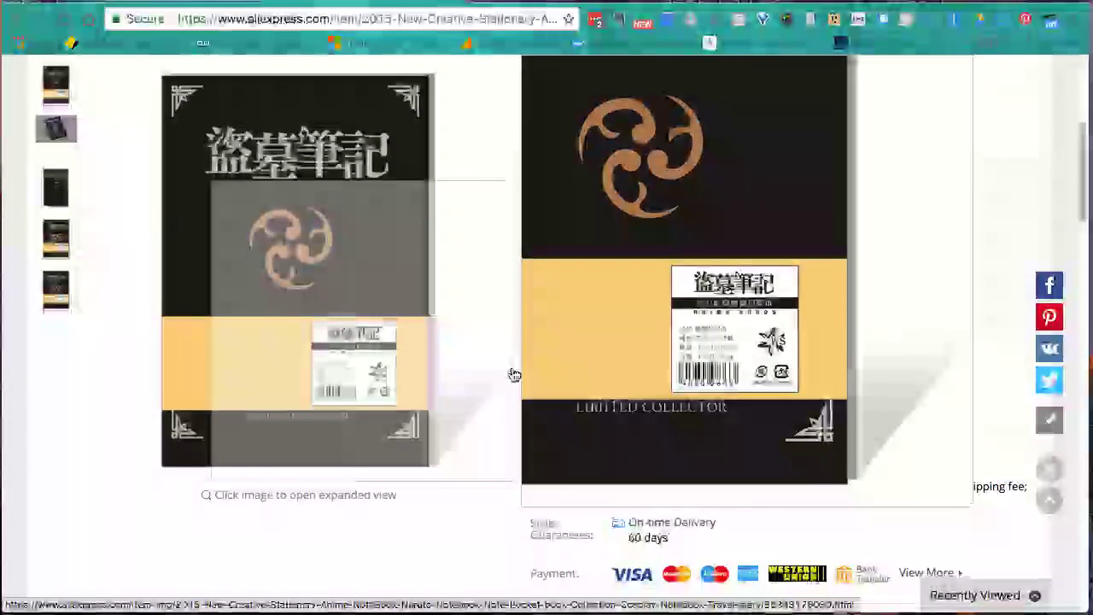
{"action": "scroll", "coordinate": [523, 437], "scroll_direction": "down", "scroll_amount": 6}
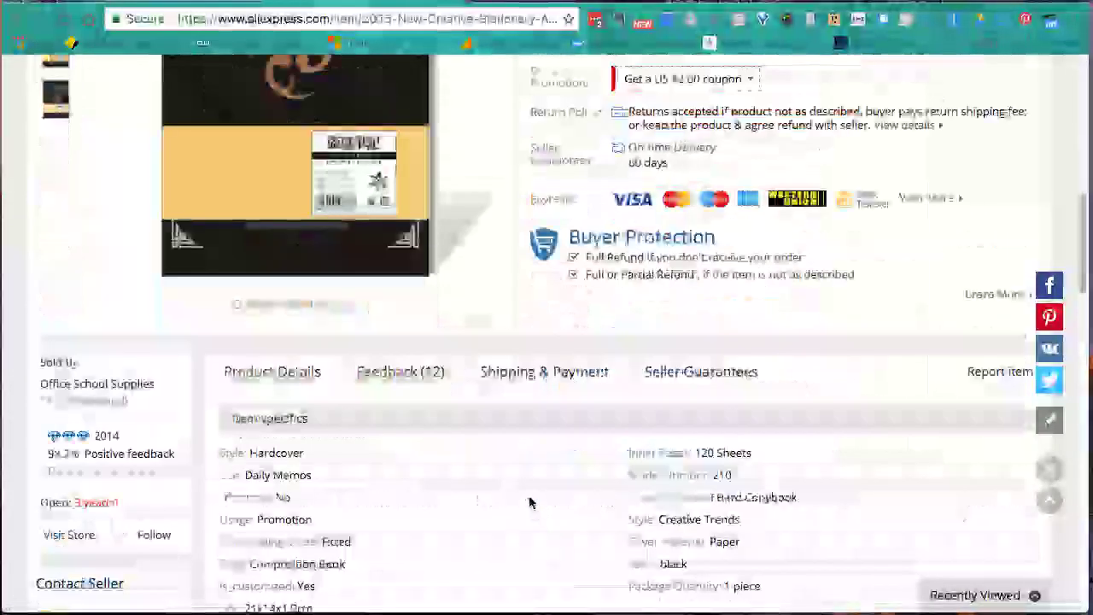
{"action": "scroll", "coordinate": [531, 490], "scroll_direction": "up", "scroll_amount": 4}
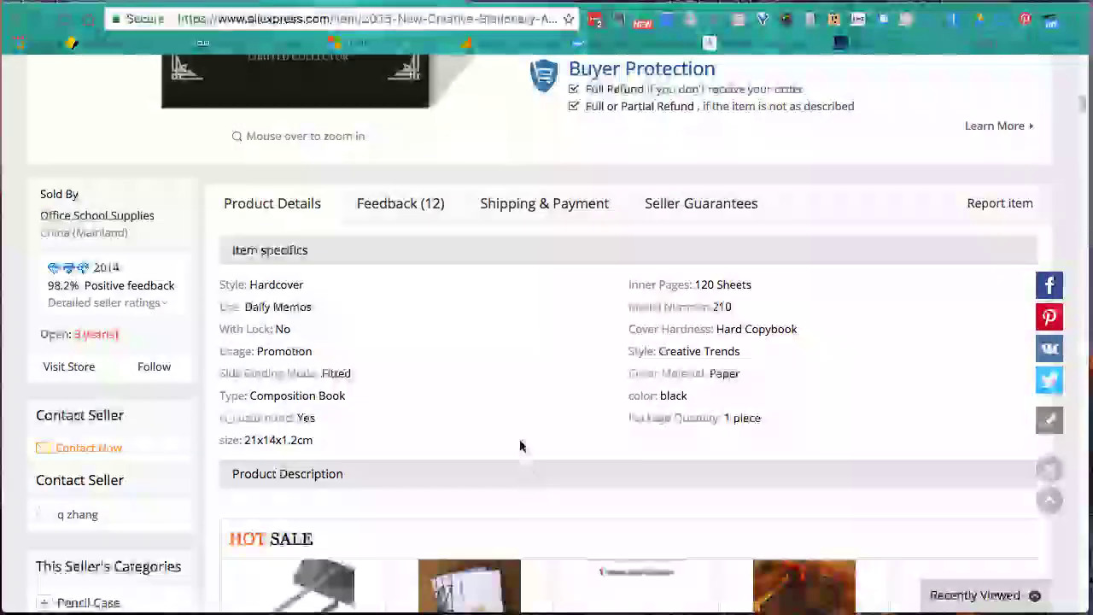
{"action": "scroll", "coordinate": [512, 431], "scroll_direction": "down", "scroll_amount": 2}
{"action": "scroll", "coordinate": [513, 431], "scroll_direction": "up", "scroll_amount": 10}
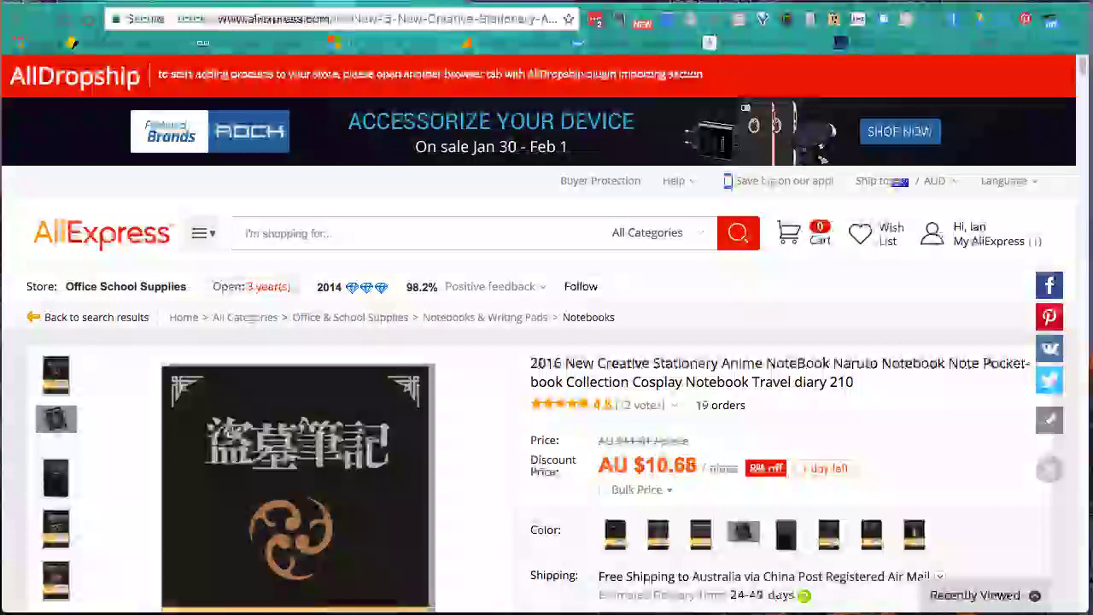
Reload the store's Import Products page so it detects the extension, and return to the AliExpress notebook listing.
{"action": "key", "text": "ctrl+Tab"}
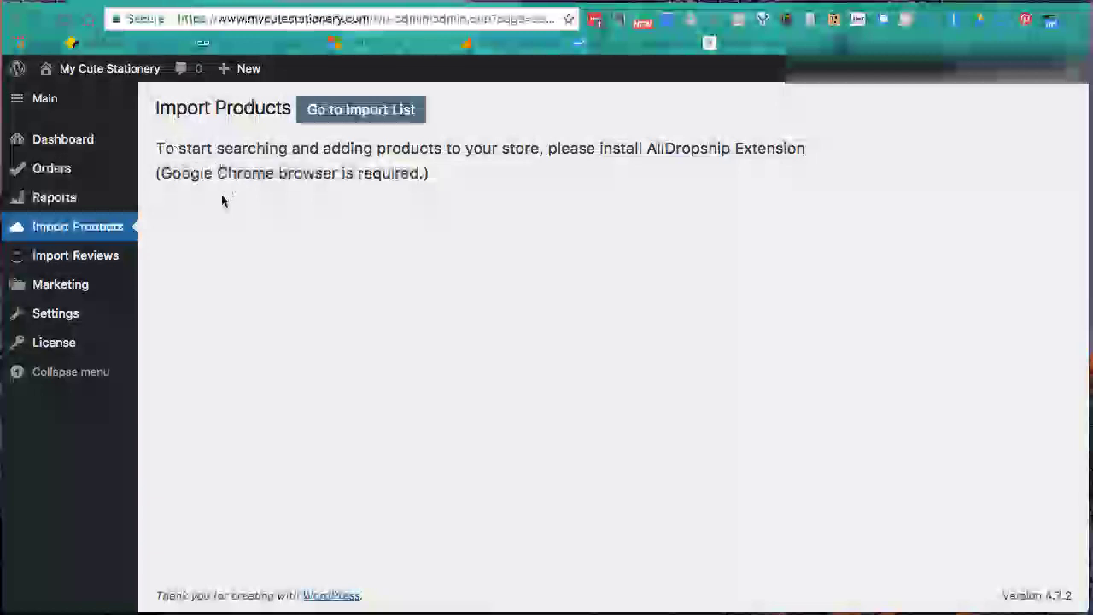
{"action": "left_click", "coordinate": [67, 231]}
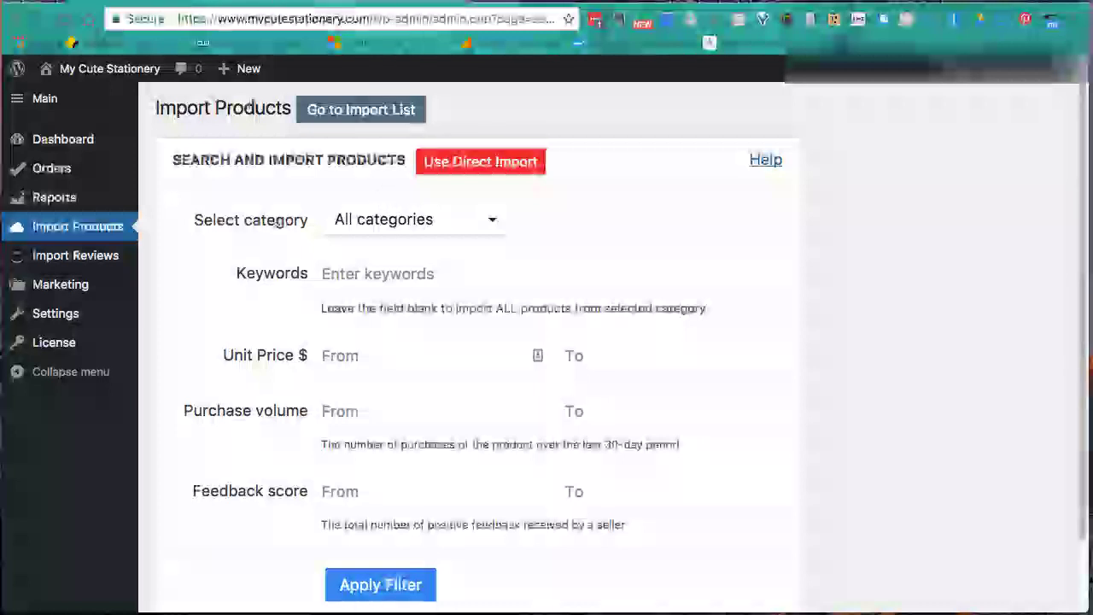
{"action": "key", "text": "ctrl+Tab"}
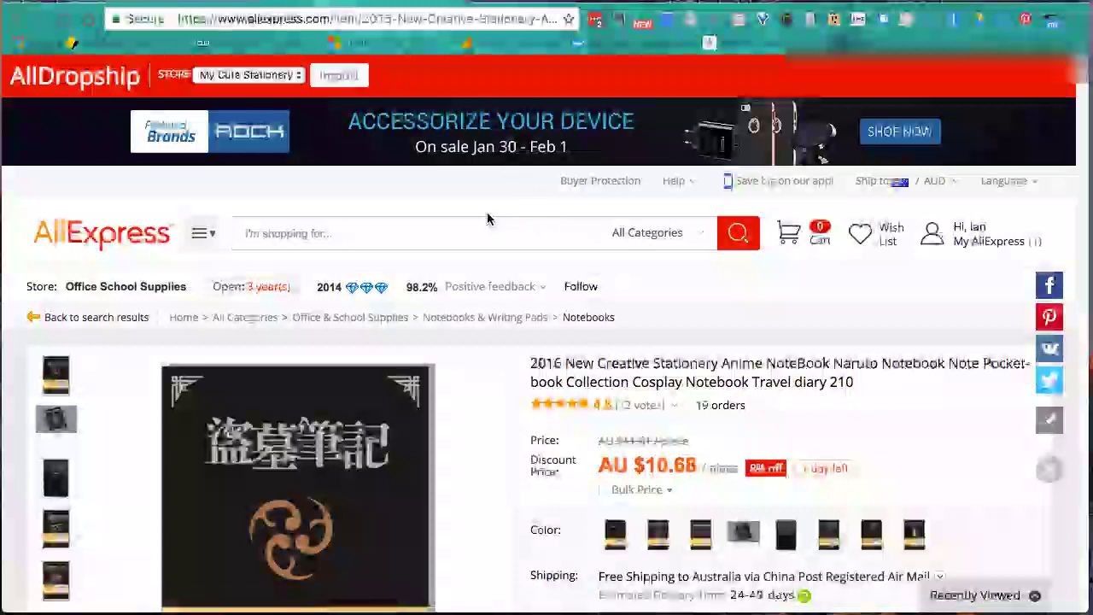
Examine the notebook listing's rating, price, shipping methods to Australia, return policy and seller guarantees.
{"action": "scroll", "coordinate": [488, 219], "scroll_direction": "down", "scroll_amount": 1}
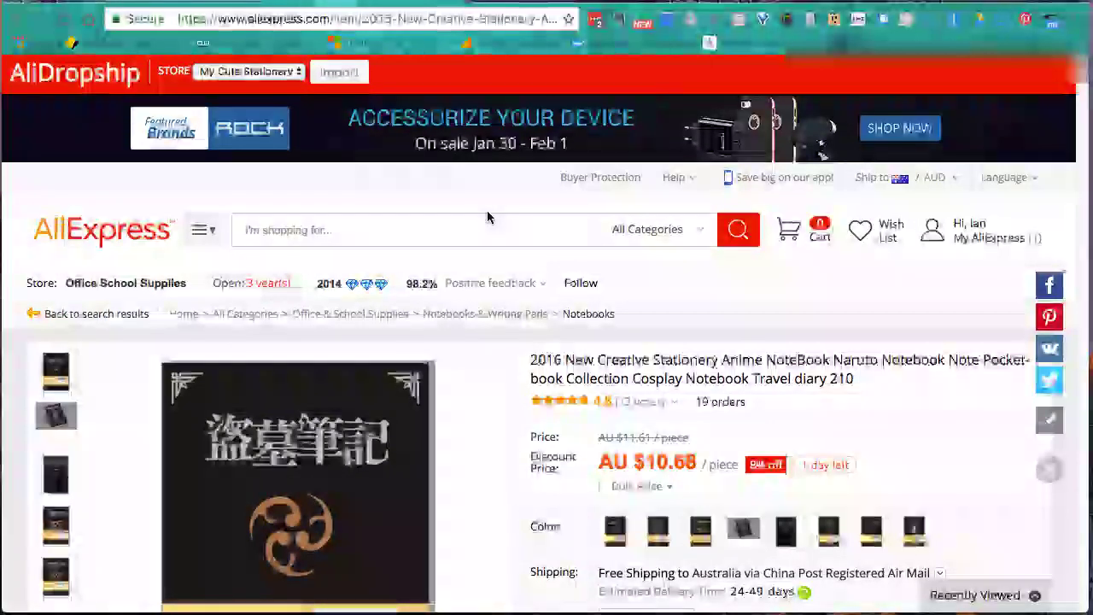
{"action": "scroll", "coordinate": [488, 220], "scroll_direction": "down", "scroll_amount": 1}
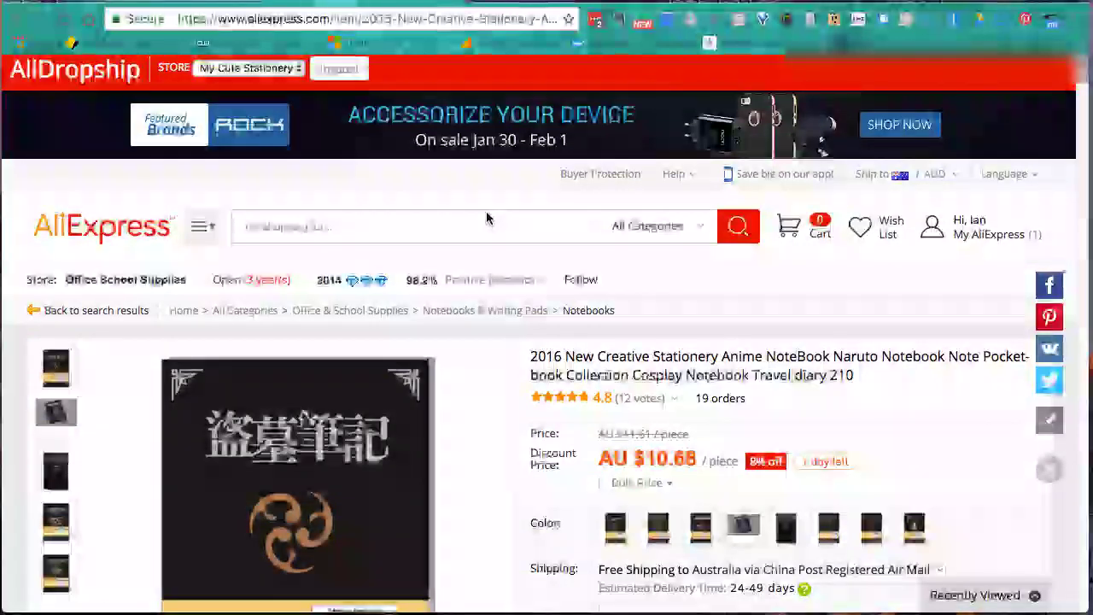
{"action": "scroll", "coordinate": [488, 213], "scroll_direction": "up", "scroll_amount": 1}
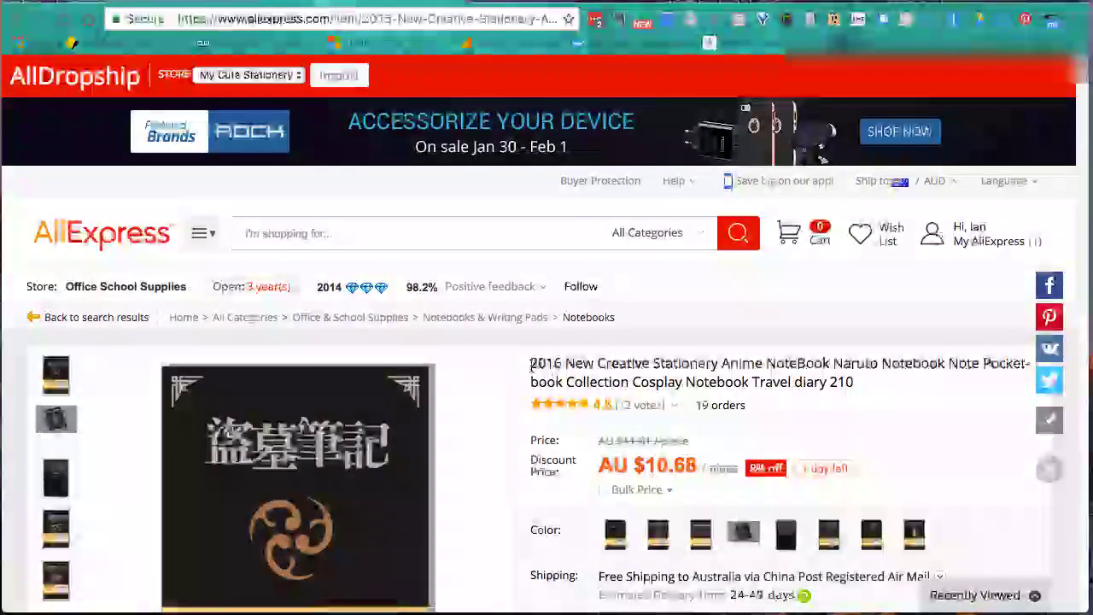
{"action": "mouse_move", "coordinate": [540, 407]}
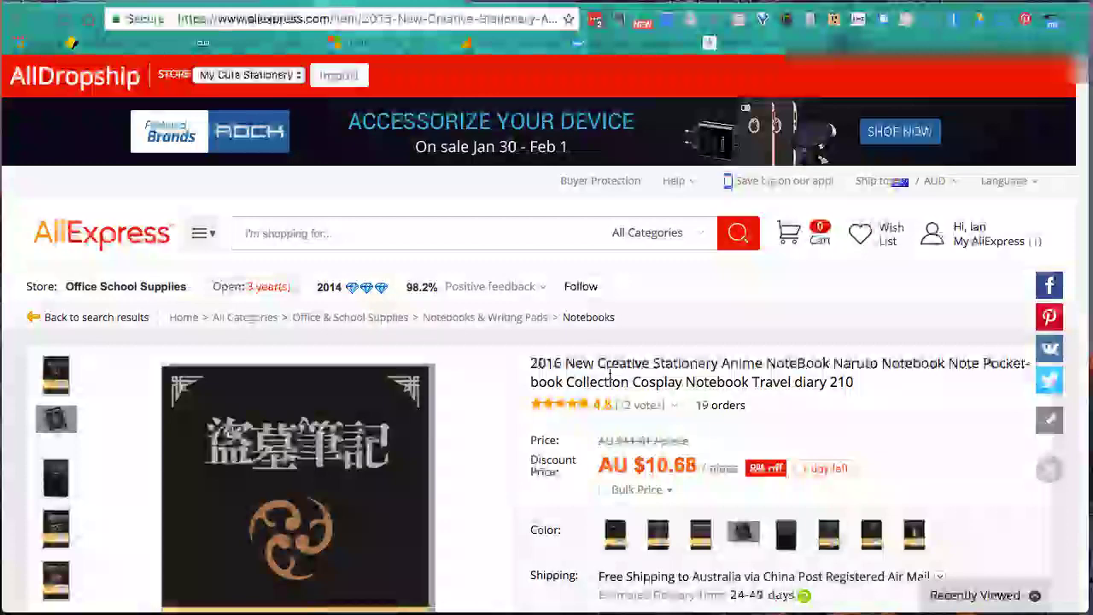
{"action": "scroll", "coordinate": [609, 373], "scroll_direction": "down", "scroll_amount": 3}
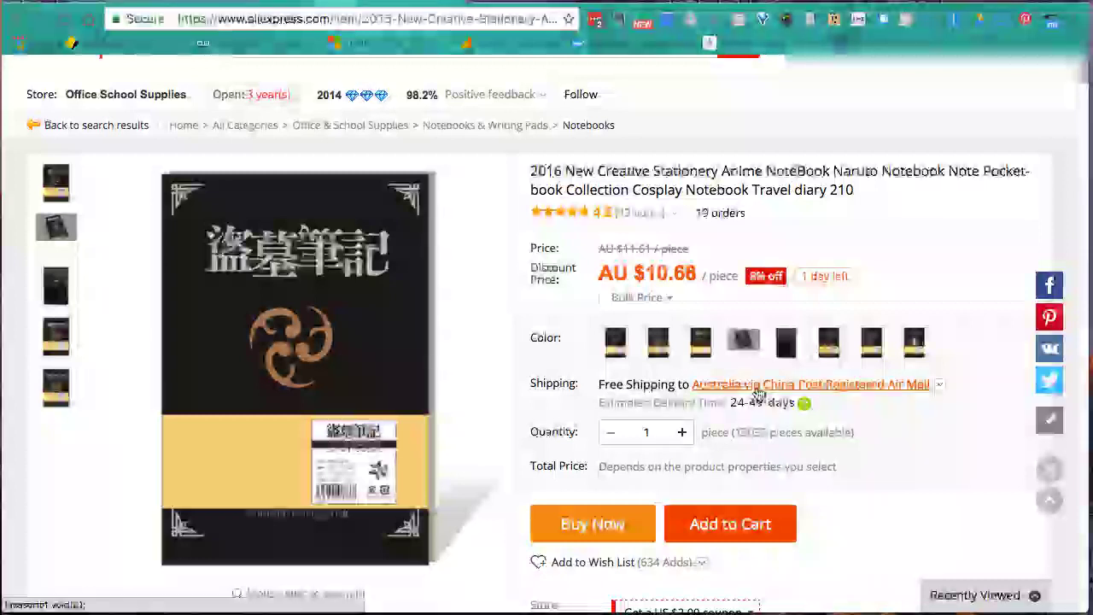
{"action": "left_click", "coordinate": [942, 390]}
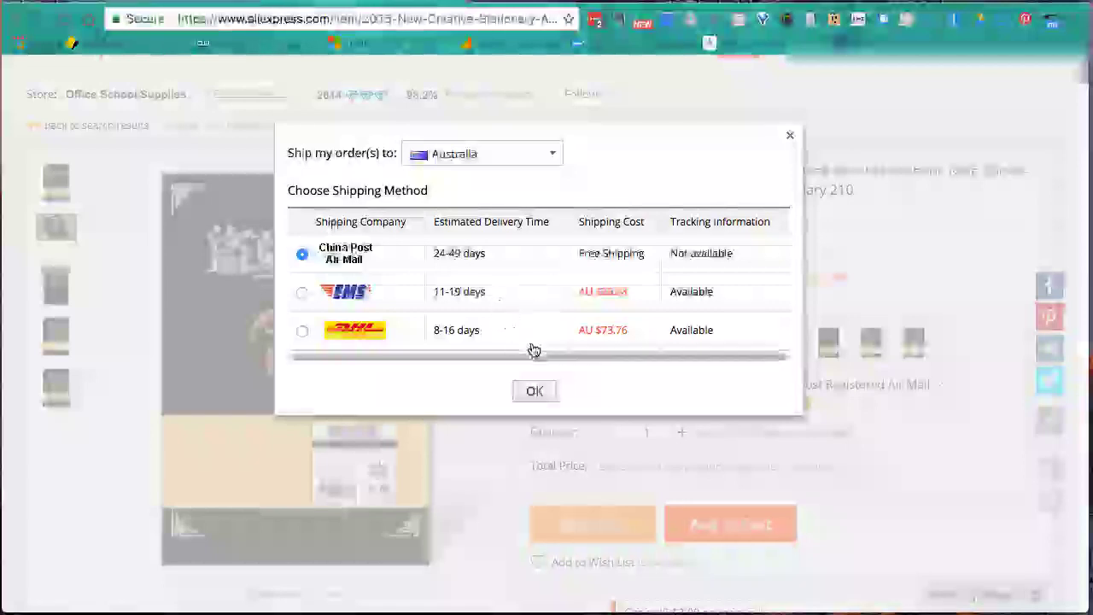
{"action": "left_click", "coordinate": [536, 392]}
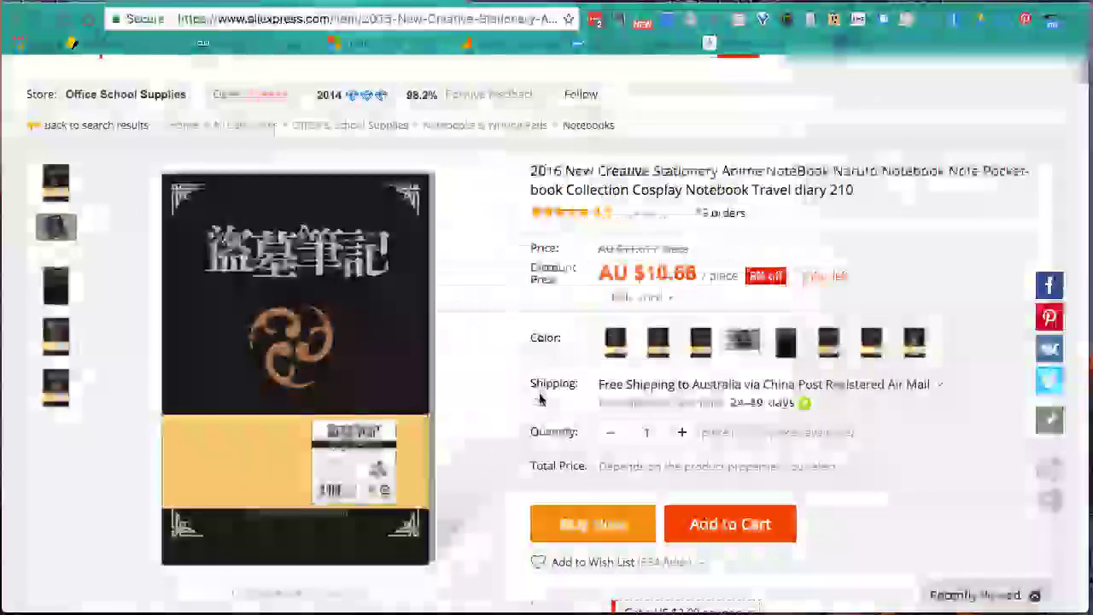
{"action": "scroll", "coordinate": [560, 416], "scroll_direction": "down", "scroll_amount": 3}
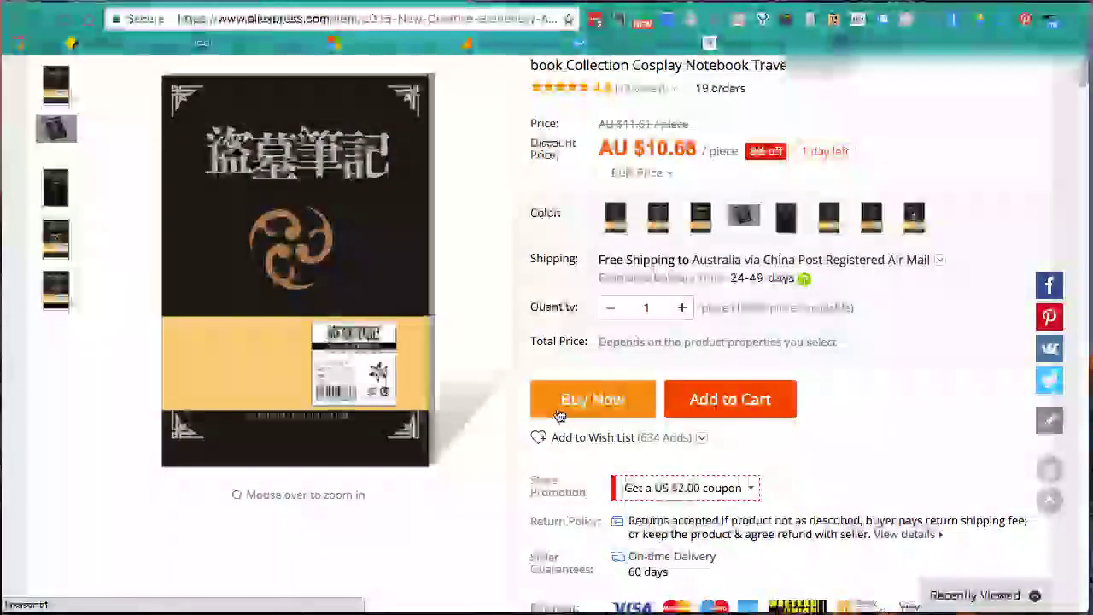
{"action": "scroll", "coordinate": [596, 425], "scroll_direction": "down", "scroll_amount": 2}
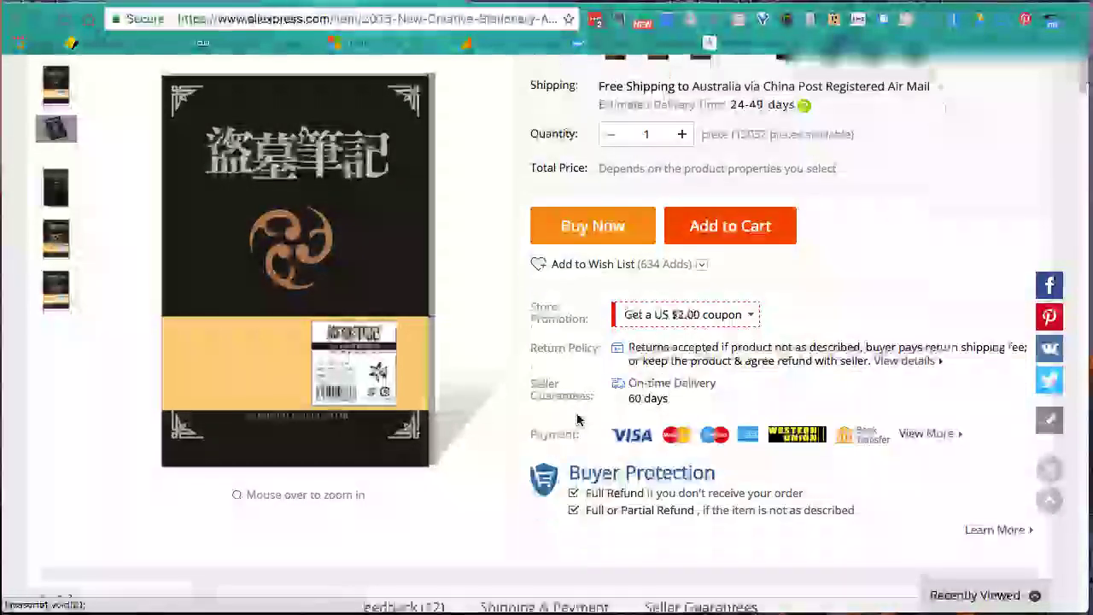
Examine the notebook listing's Shipping & Payment details for Australia, including carriers, costs, delivery times and packaging.
{"action": "scroll", "coordinate": [578, 419], "scroll_direction": "down", "scroll_amount": 3}
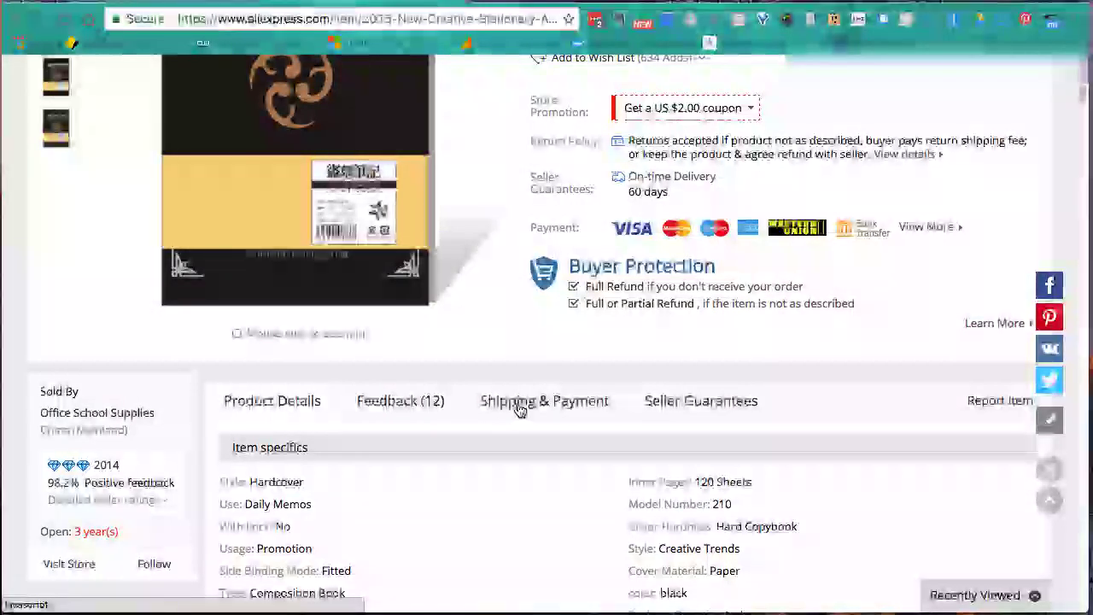
{"action": "left_click", "coordinate": [520, 409]}
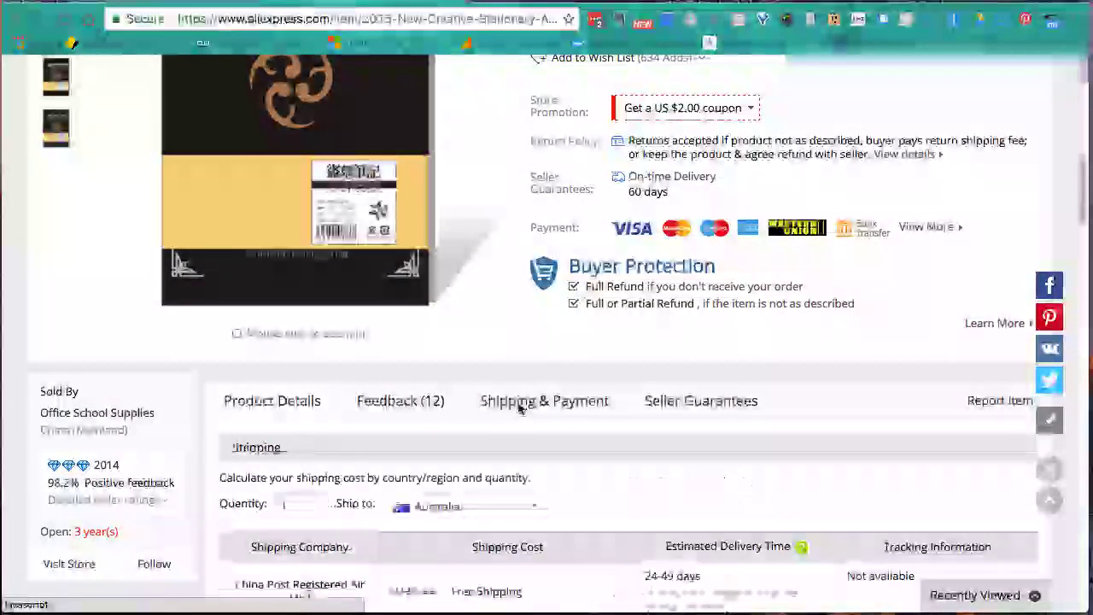
{"action": "scroll", "coordinate": [594, 413], "scroll_direction": "down", "scroll_amount": 4}
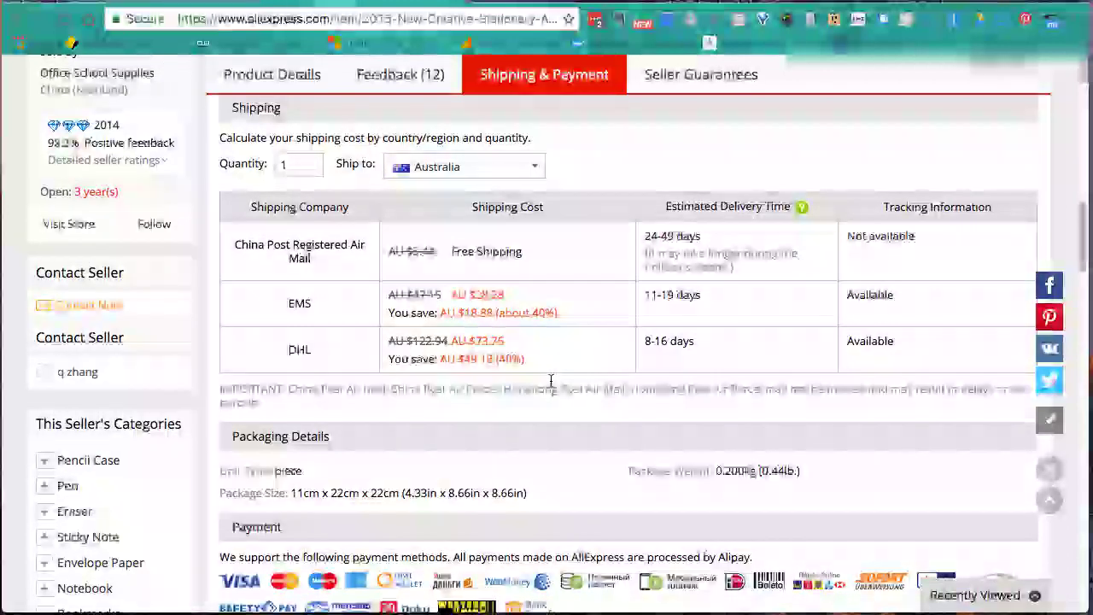
Import the anime notebook from its AliExpress listing into the My Cute Stationery store's import list with AliDropship.
{"action": "scroll", "coordinate": [550, 381], "scroll_direction": "up", "scroll_amount": 3}
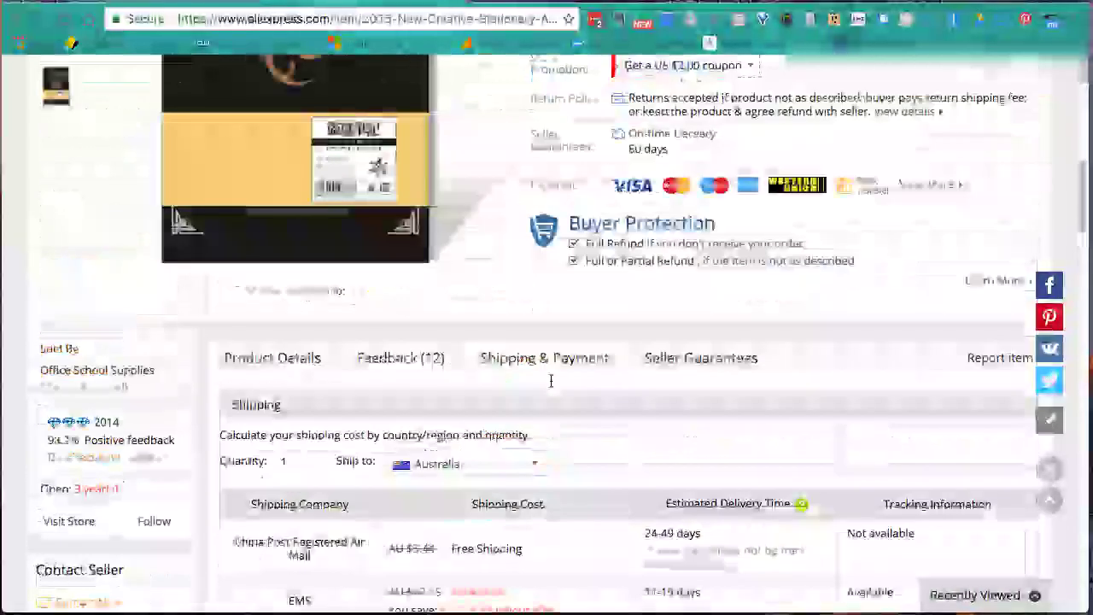
{"action": "scroll", "coordinate": [551, 381], "scroll_direction": "up", "scroll_amount": 10}
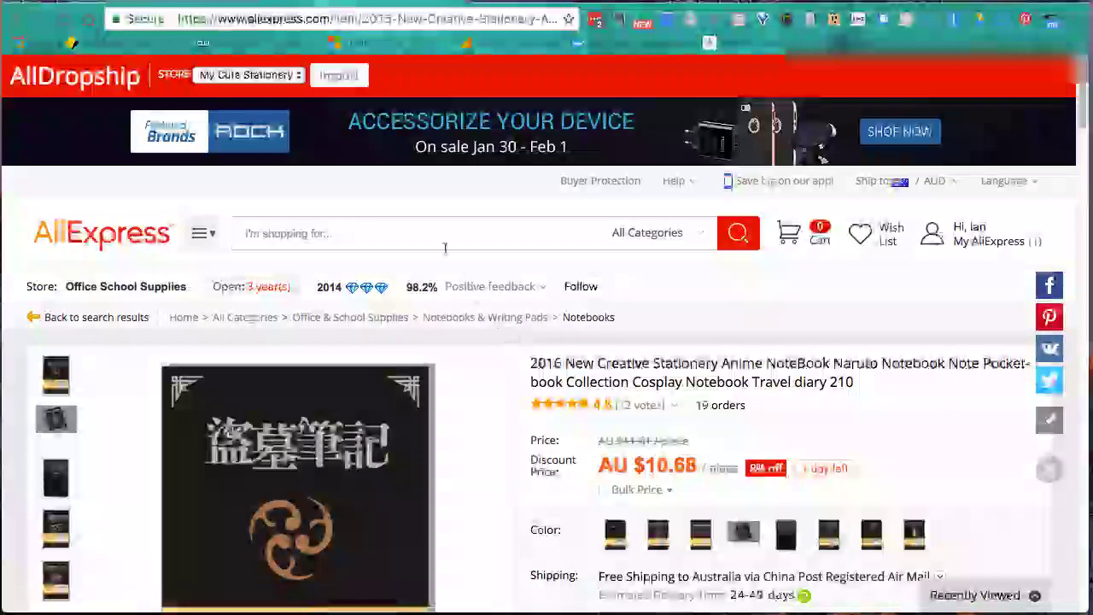
{"action": "left_click", "coordinate": [339, 77]}
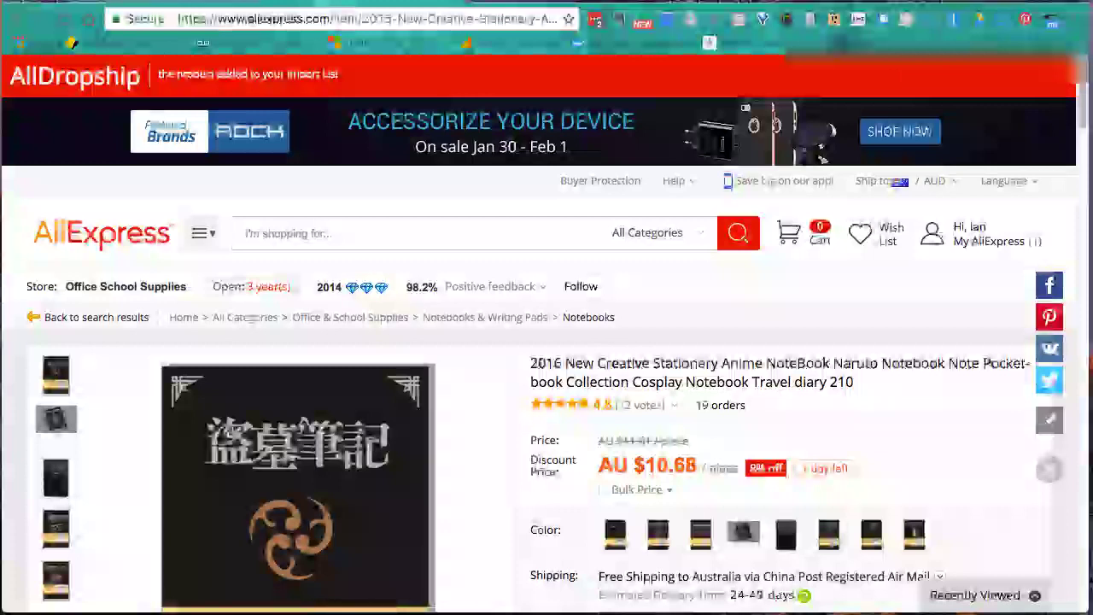
Switch to the store's Import Products page, go to the import list and open the 2016 anime notebook for editing.
{"action": "left_click", "coordinate": [130, 2]}
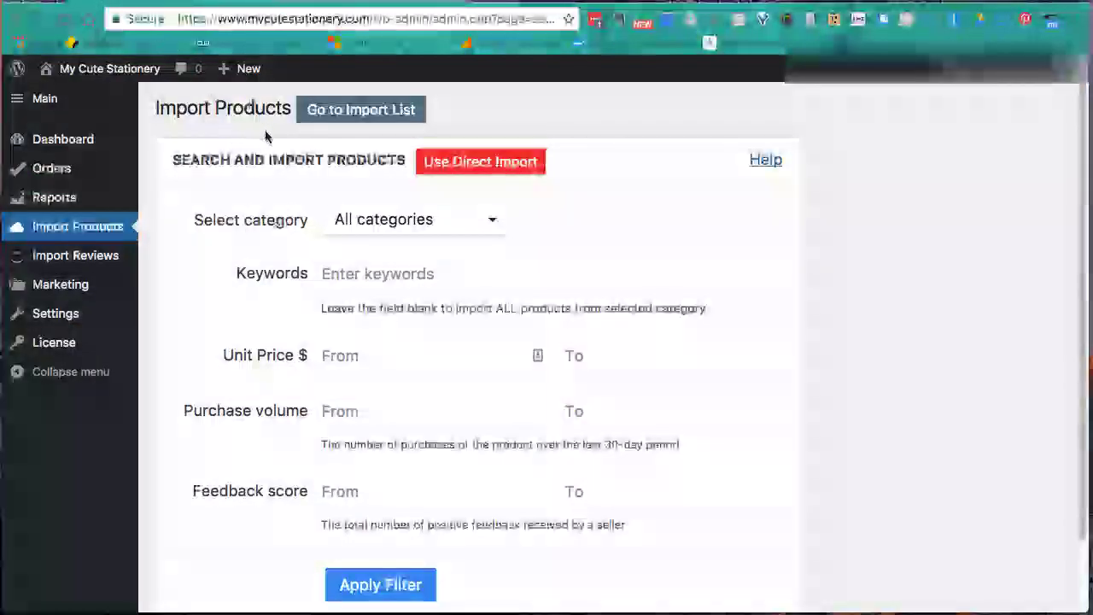
{"action": "left_click", "coordinate": [340, 114]}
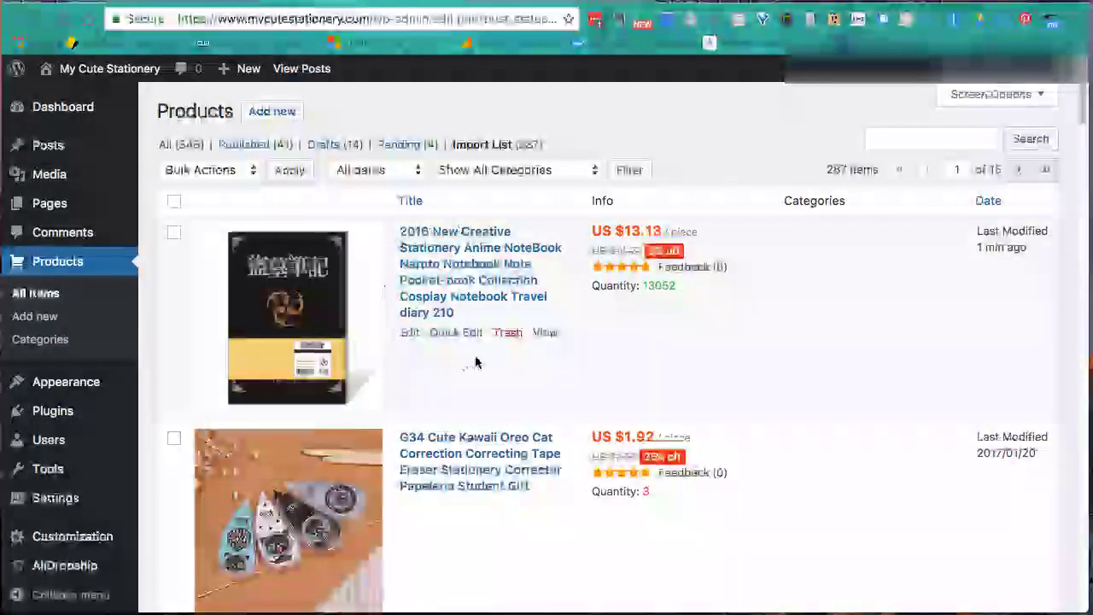
{"action": "left_click", "coordinate": [412, 340]}
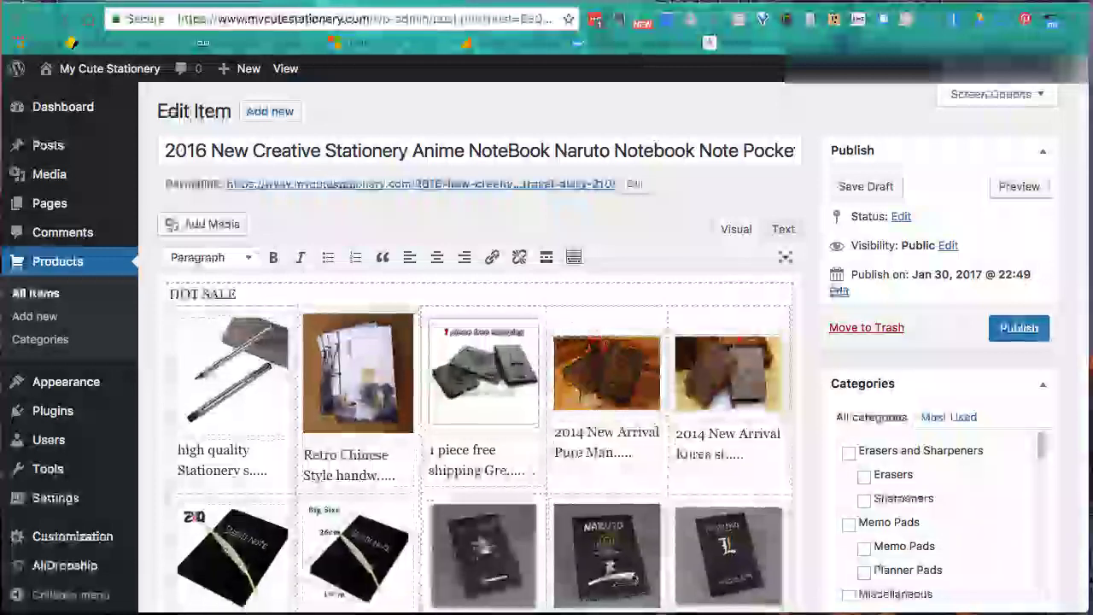
Examine the hot-sale product table, heading and specification list at the start of the imported notebook's description.
{"action": "scroll", "coordinate": [648, 369], "scroll_direction": "down", "scroll_amount": 5}
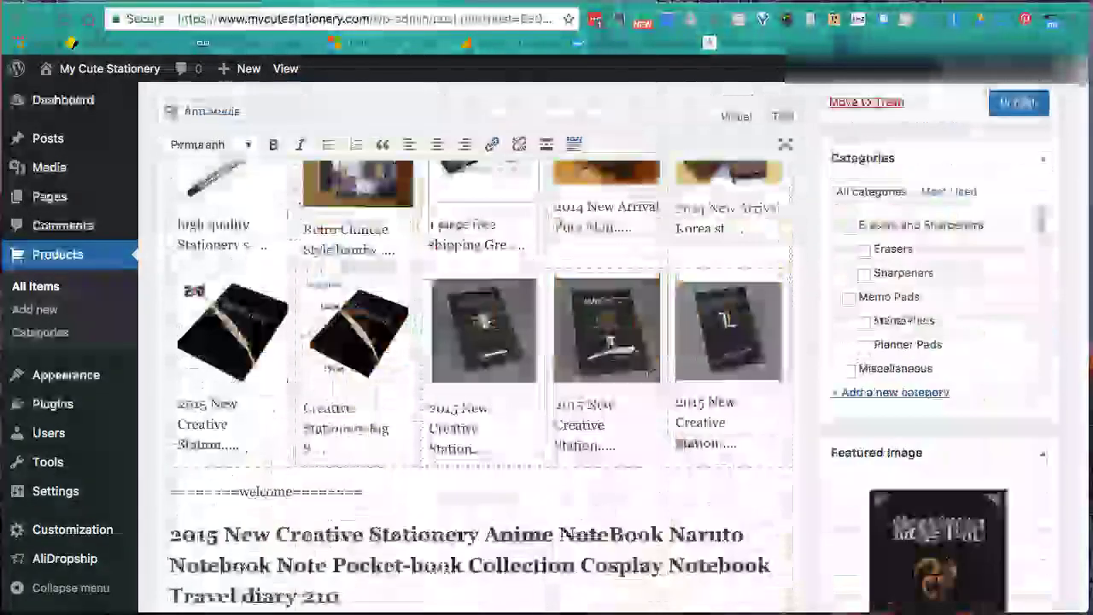
{"action": "scroll", "coordinate": [648, 369], "scroll_direction": "down", "scroll_amount": 2}
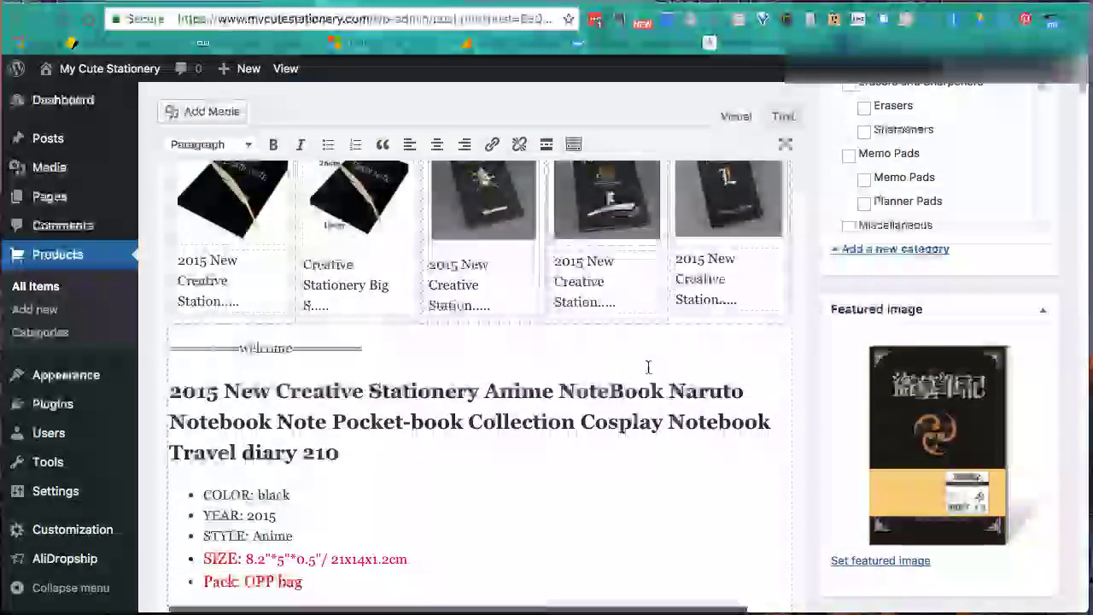
{"action": "scroll", "coordinate": [648, 369], "scroll_direction": "up", "scroll_amount": 8}
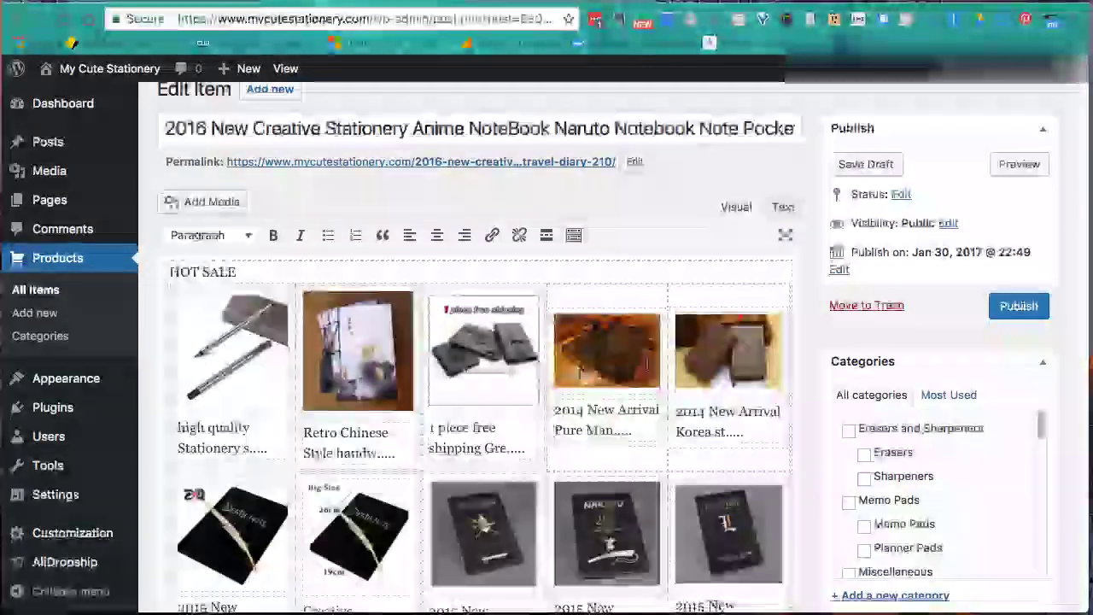
{"action": "scroll", "coordinate": [648, 367], "scroll_direction": "down", "scroll_amount": 4}
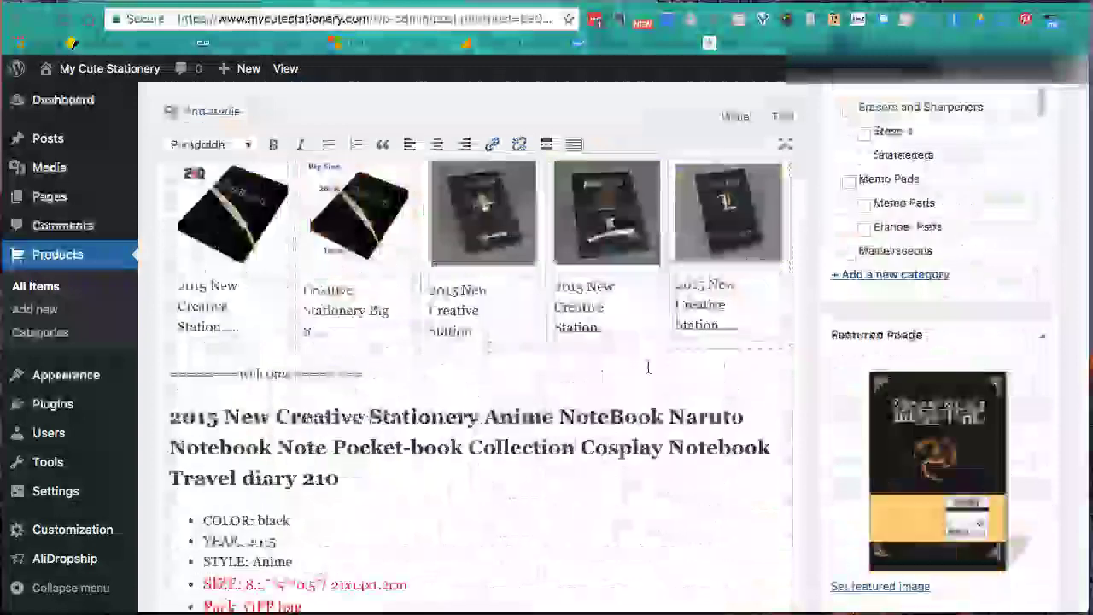
{"action": "scroll", "coordinate": [649, 367], "scroll_direction": "down", "scroll_amount": 1}
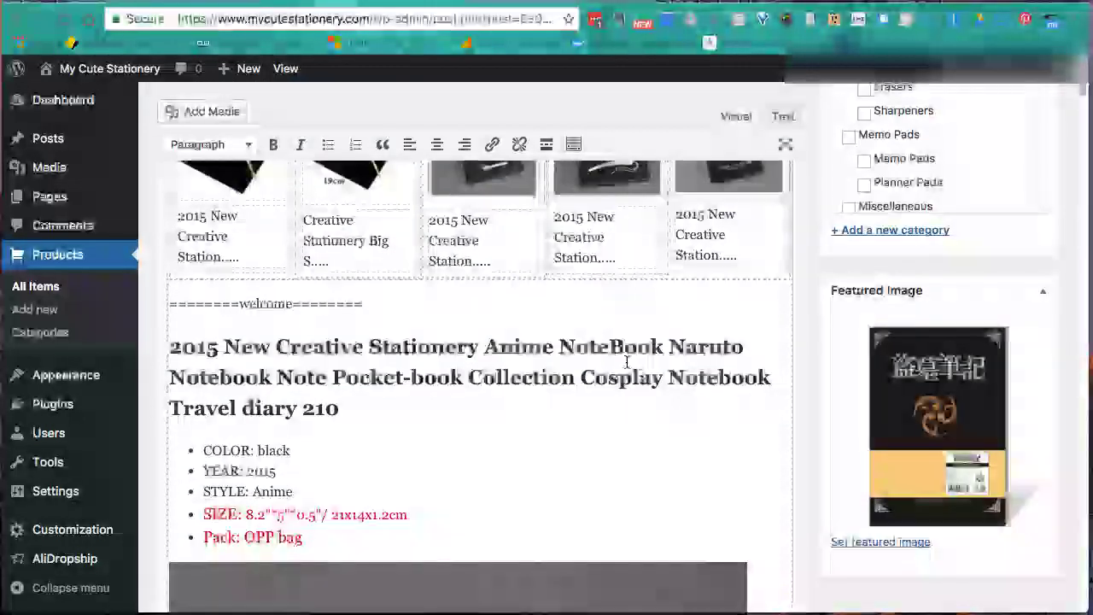
{"action": "scroll", "coordinate": [630, 362], "scroll_direction": "down", "scroll_amount": 3}
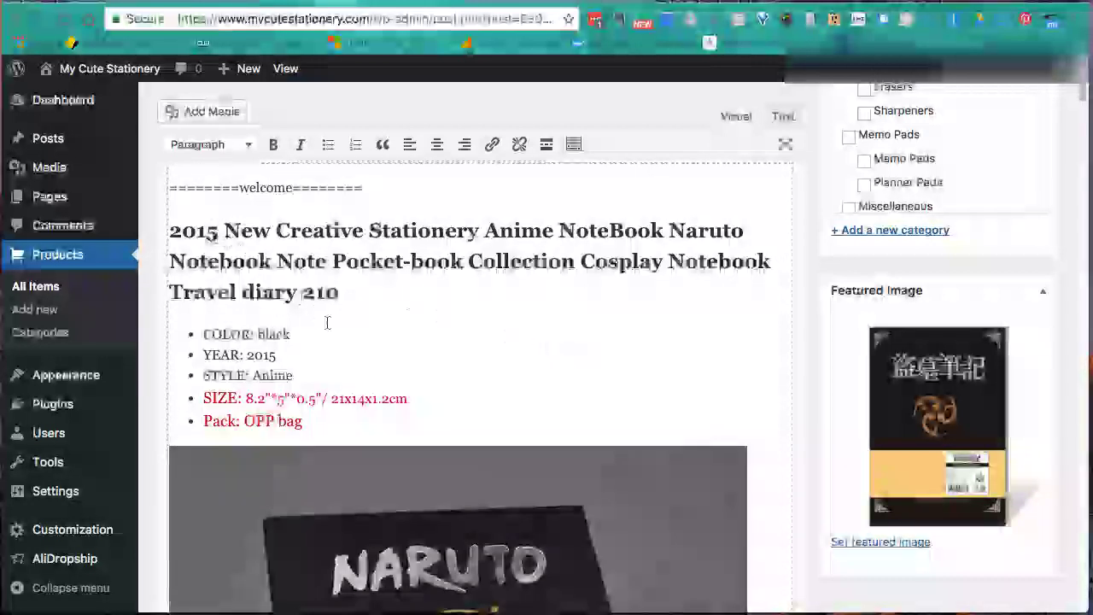
{"action": "scroll", "coordinate": [340, 334], "scroll_direction": "down", "scroll_amount": 1}
{"action": "scroll", "coordinate": [383, 334], "scroll_direction": "down", "scroll_amount": 4}
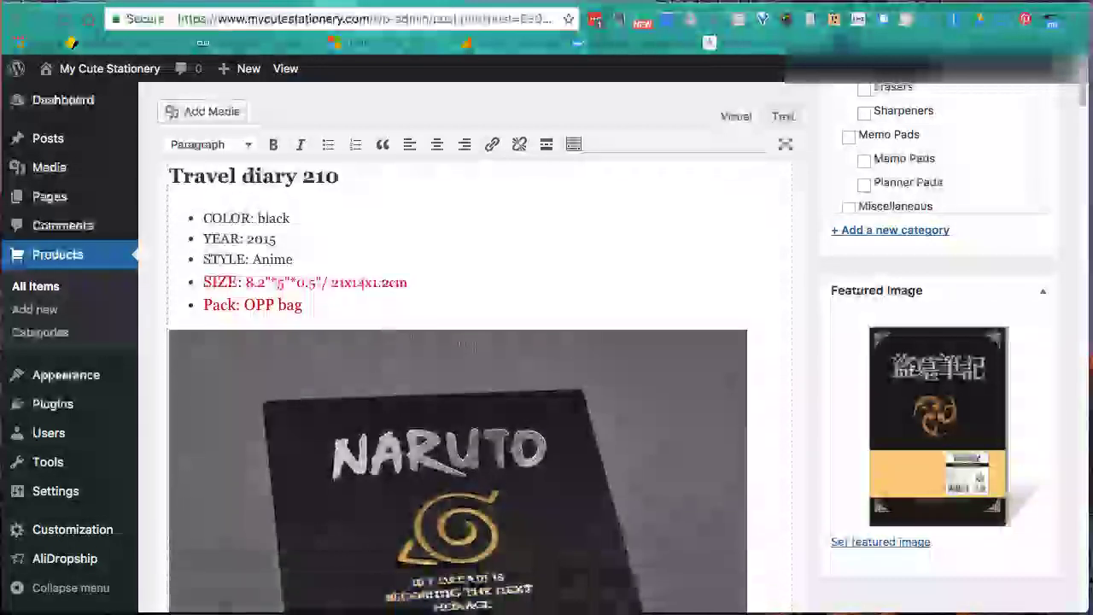
Look through the product images, new-arrival section and seller's buyer notes in the rest of the notebook's description.
{"action": "scroll", "coordinate": [458, 385], "scroll_direction": "down", "scroll_amount": 1}
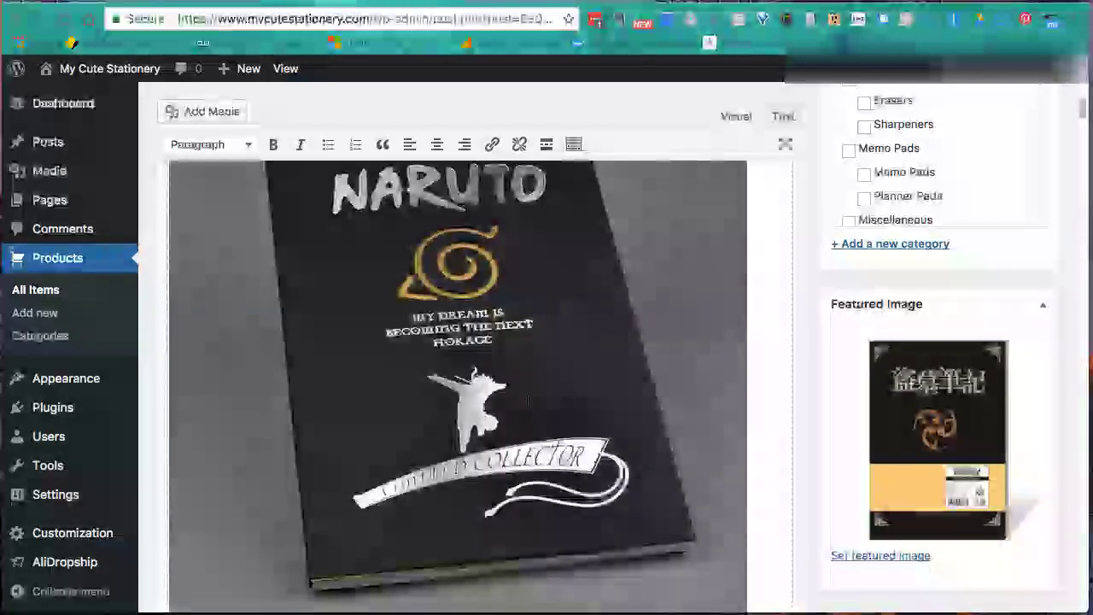
{"action": "scroll", "coordinate": [457, 384], "scroll_direction": "down", "scroll_amount": 1}
{"action": "scroll", "coordinate": [458, 384], "scroll_direction": "down", "scroll_amount": 5}
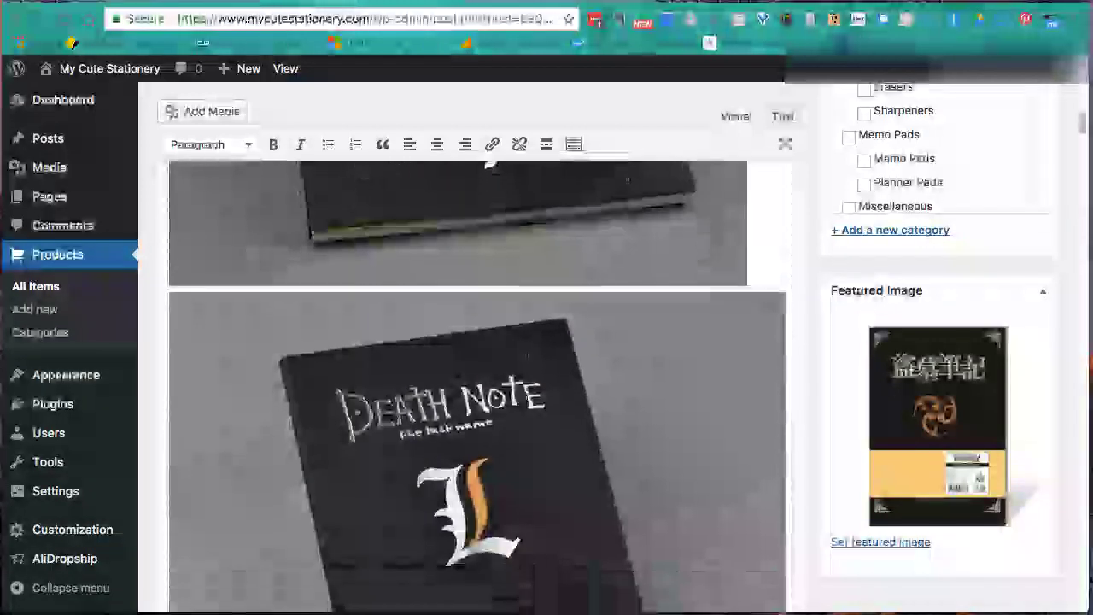
{"action": "scroll", "coordinate": [527, 398], "scroll_direction": "down", "scroll_amount": 10}
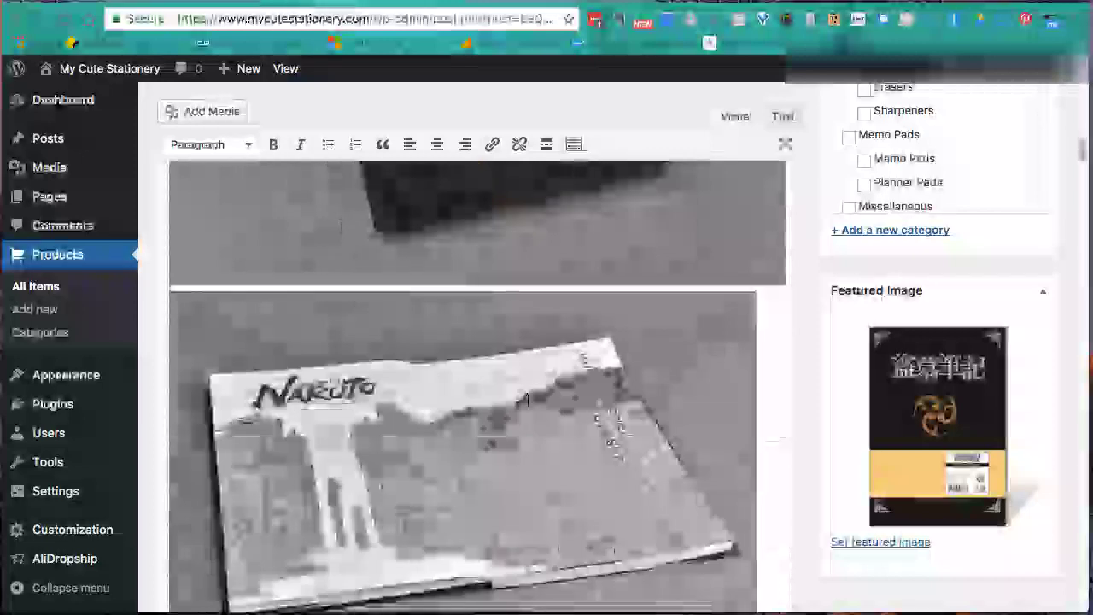
{"action": "scroll", "coordinate": [527, 398], "scroll_direction": "down", "scroll_amount": 7}
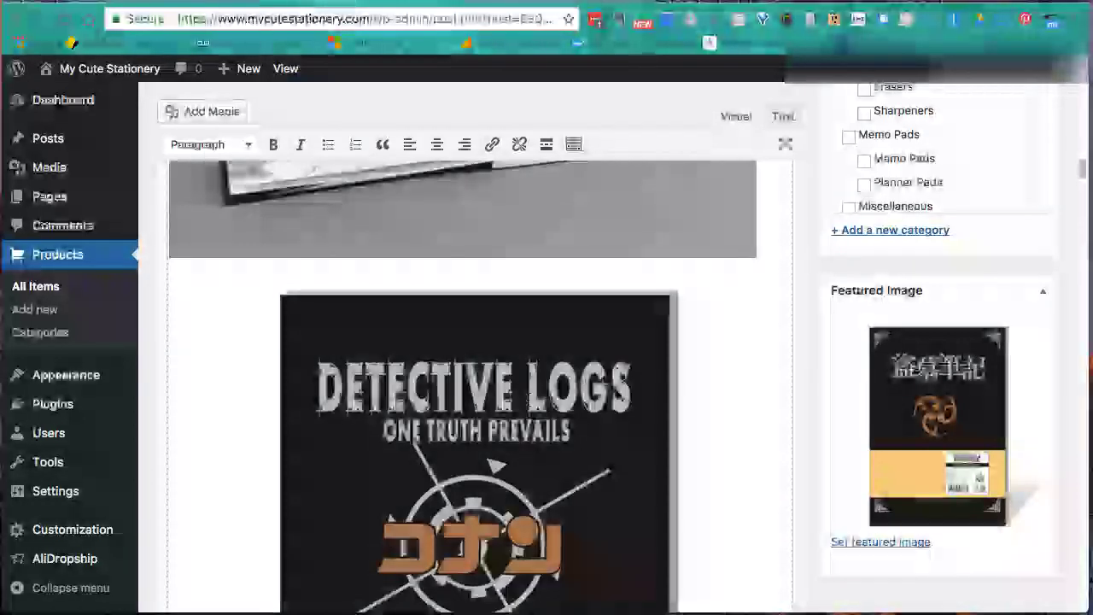
{"action": "scroll", "coordinate": [527, 398], "scroll_direction": "down", "scroll_amount": 9}
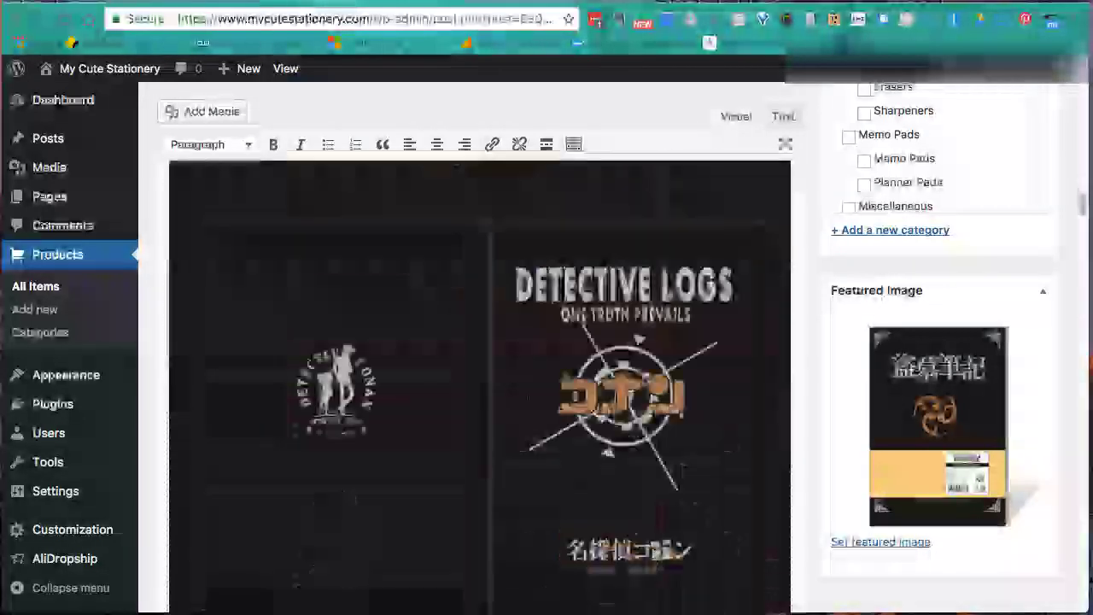
{"action": "scroll", "coordinate": [527, 398], "scroll_direction": "down", "scroll_amount": 12}
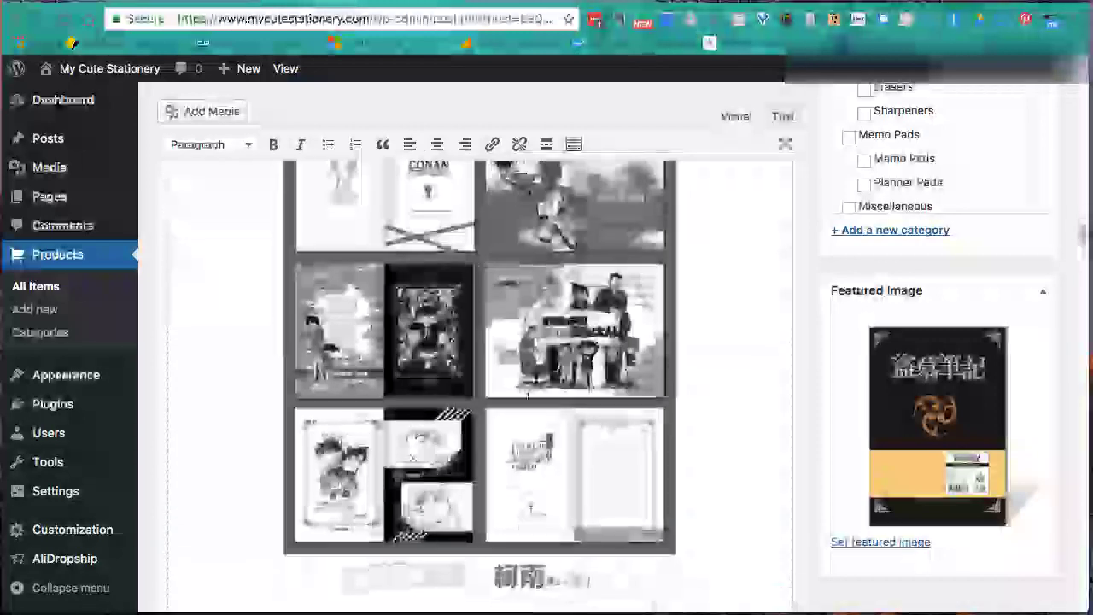
{"action": "scroll", "coordinate": [527, 398], "scroll_direction": "down", "scroll_amount": 14}
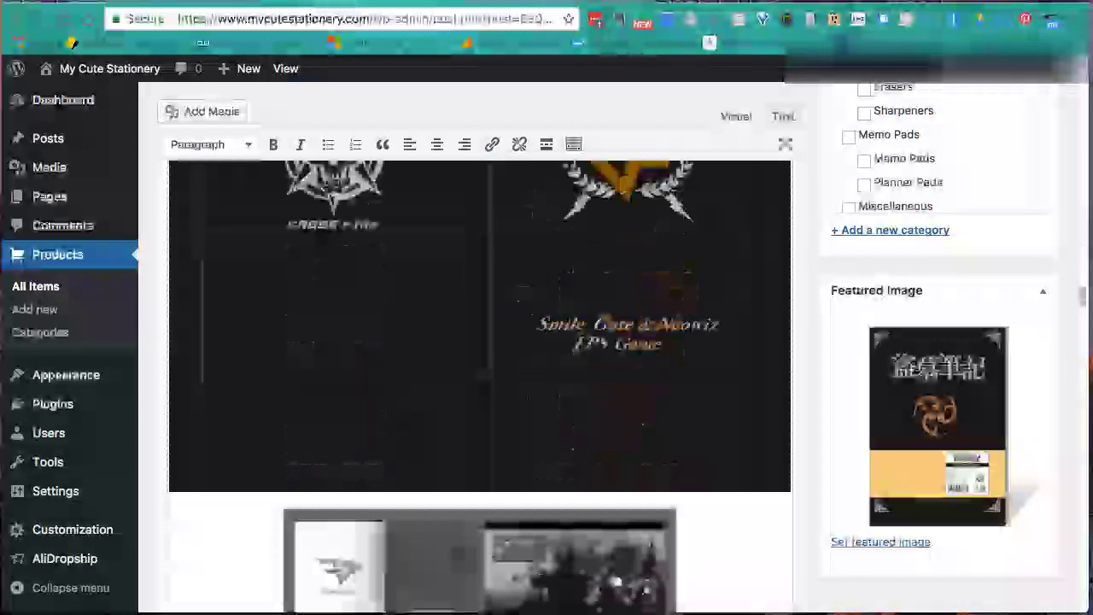
{"action": "scroll", "coordinate": [527, 398], "scroll_direction": "down", "scroll_amount": 7}
{"action": "scroll", "coordinate": [527, 398], "scroll_direction": "down", "scroll_amount": 15}
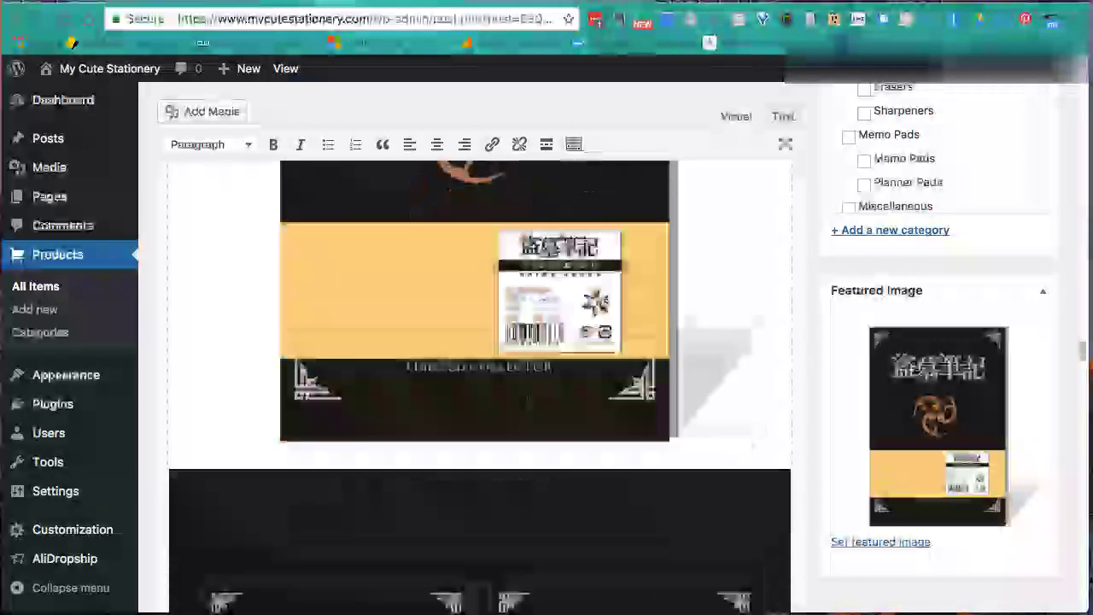
{"action": "scroll", "coordinate": [527, 398], "scroll_direction": "down", "scroll_amount": 10}
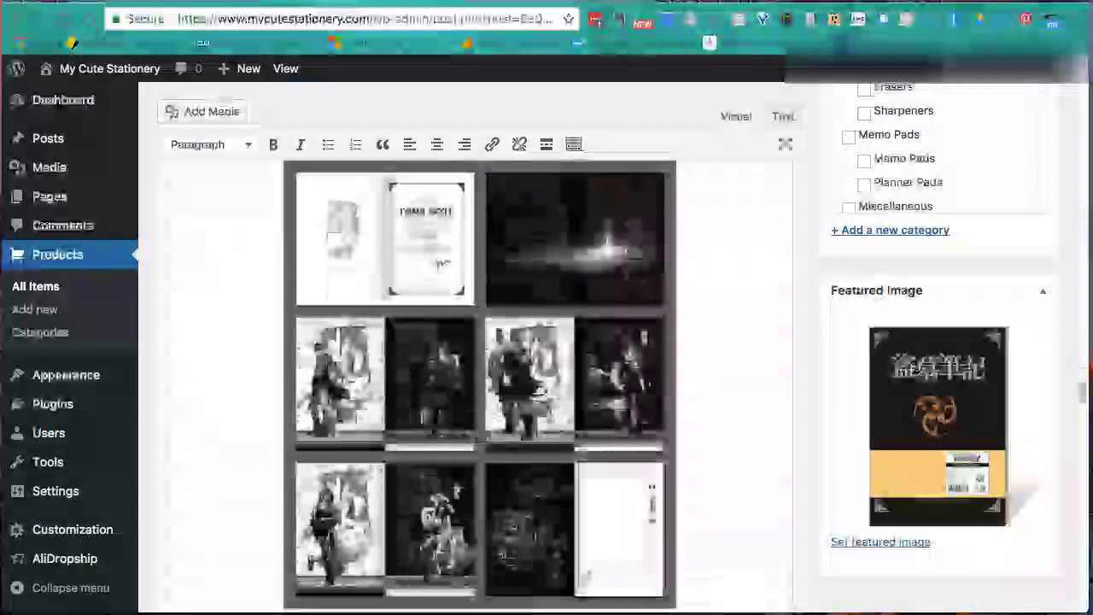
{"action": "scroll", "coordinate": [528, 400], "scroll_direction": "down", "scroll_amount": 10}
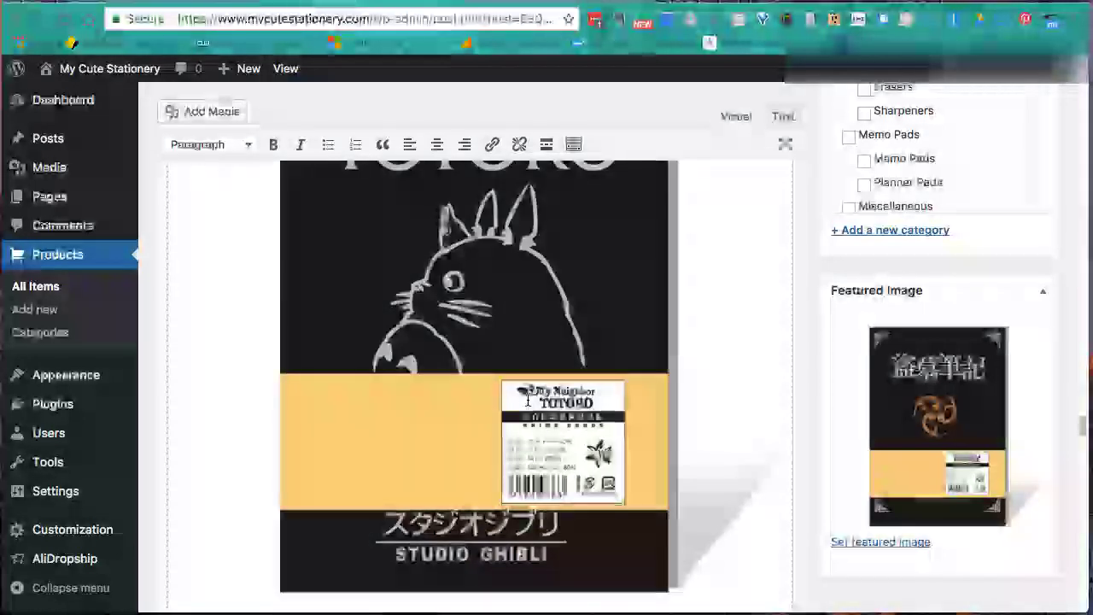
{"action": "scroll", "coordinate": [528, 400], "scroll_direction": "up", "scroll_amount": 4}
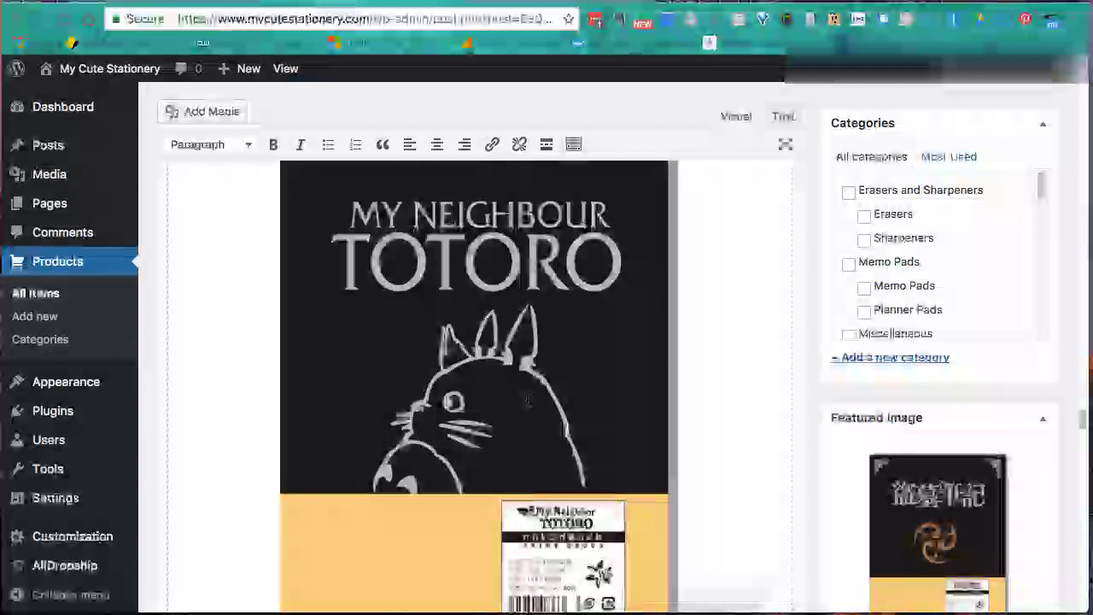
{"action": "scroll", "coordinate": [527, 400], "scroll_direction": "down", "scroll_amount": 9}
{"action": "scroll", "coordinate": [479, 384], "scroll_direction": "down", "scroll_amount": 15}
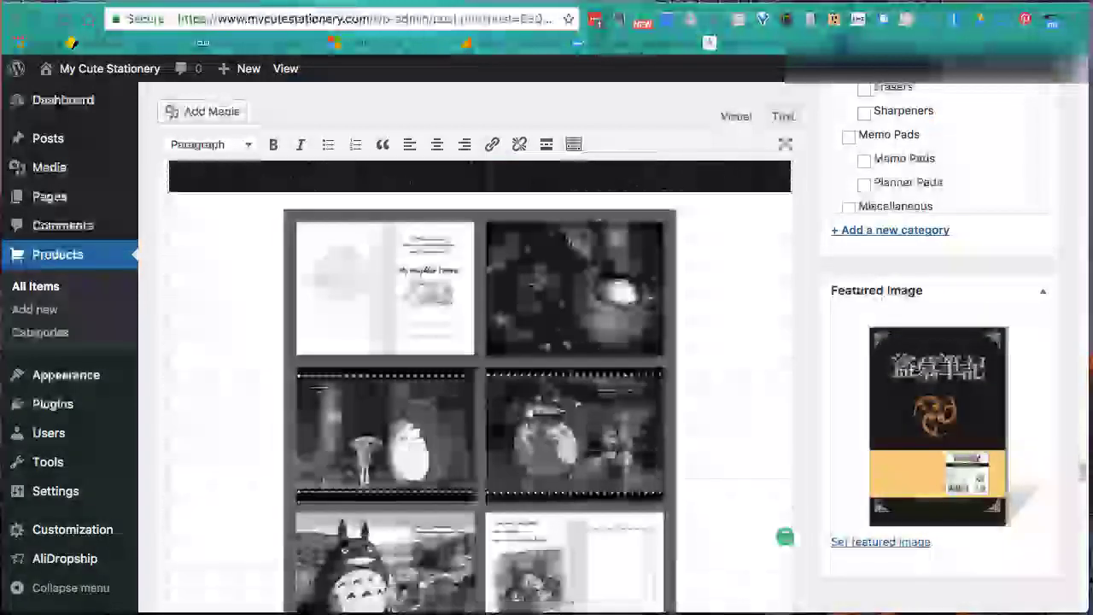
{"action": "scroll", "coordinate": [527, 399], "scroll_direction": "down", "scroll_amount": 15}
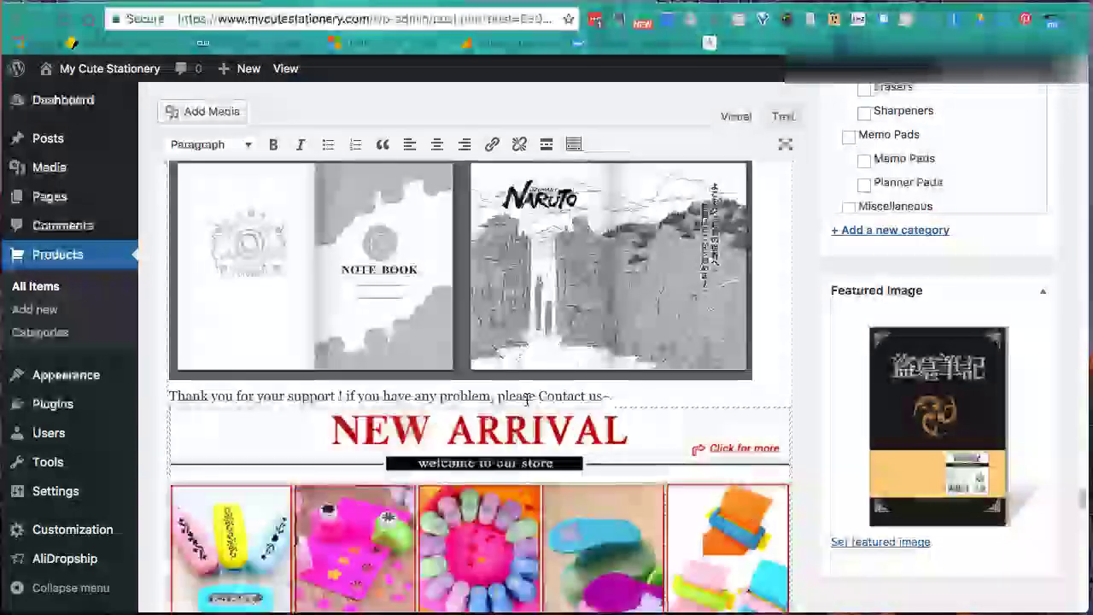
{"action": "scroll", "coordinate": [527, 399], "scroll_direction": "down", "scroll_amount": 12}
{"action": "scroll", "coordinate": [478, 385], "scroll_direction": "down", "scroll_amount": 10}
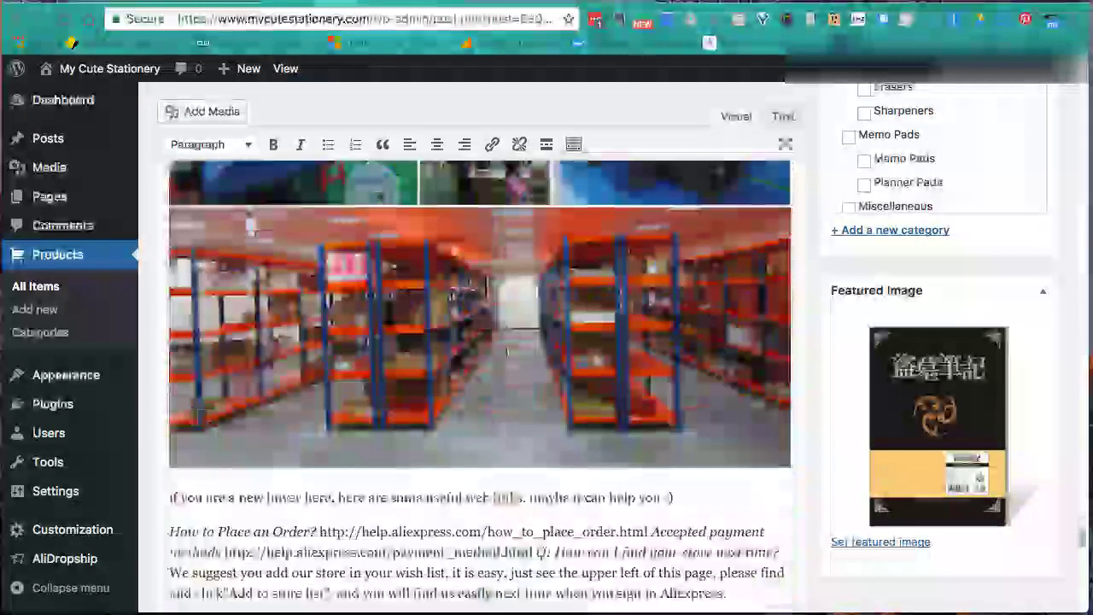
{"action": "scroll", "coordinate": [507, 353], "scroll_direction": "down", "scroll_amount": 6}
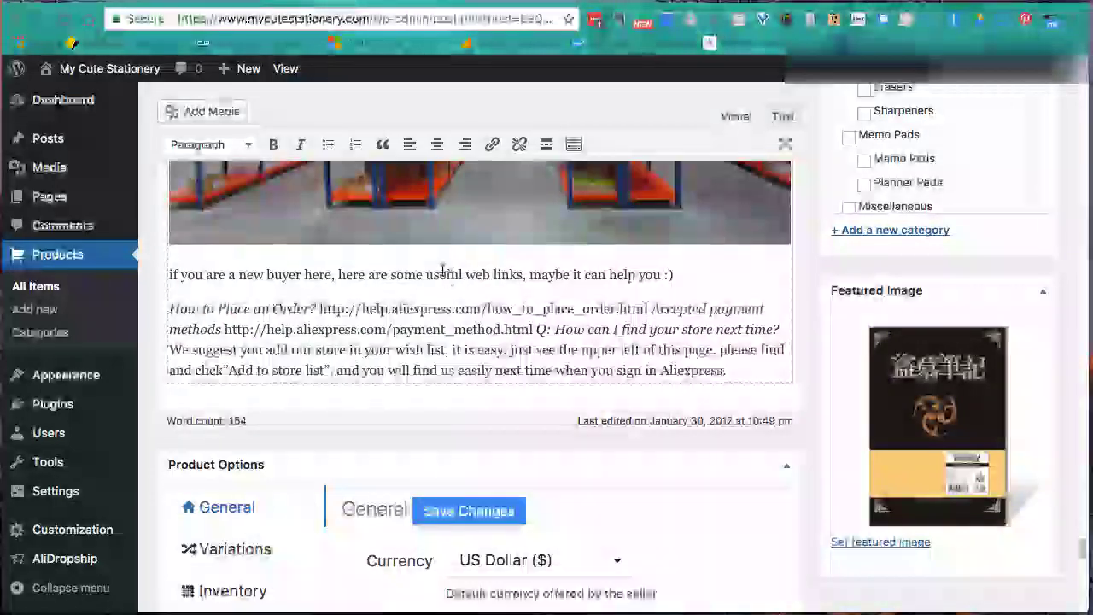
{"action": "scroll", "coordinate": [444, 273], "scroll_direction": "up", "scroll_amount": 20}
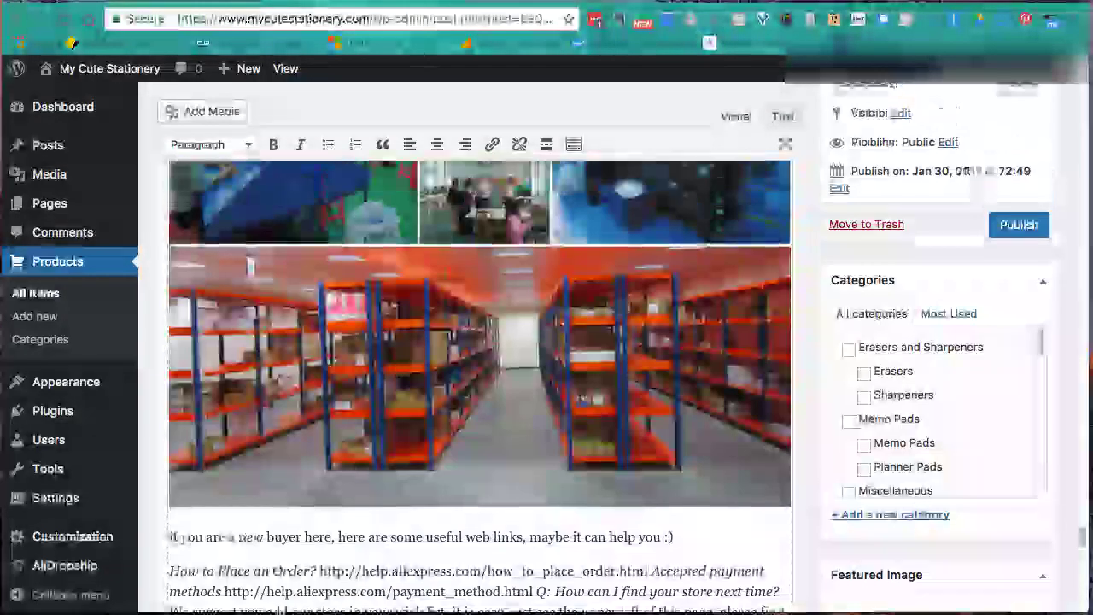
{"action": "scroll", "coordinate": [443, 274], "scroll_direction": "up", "scroll_amount": 15}
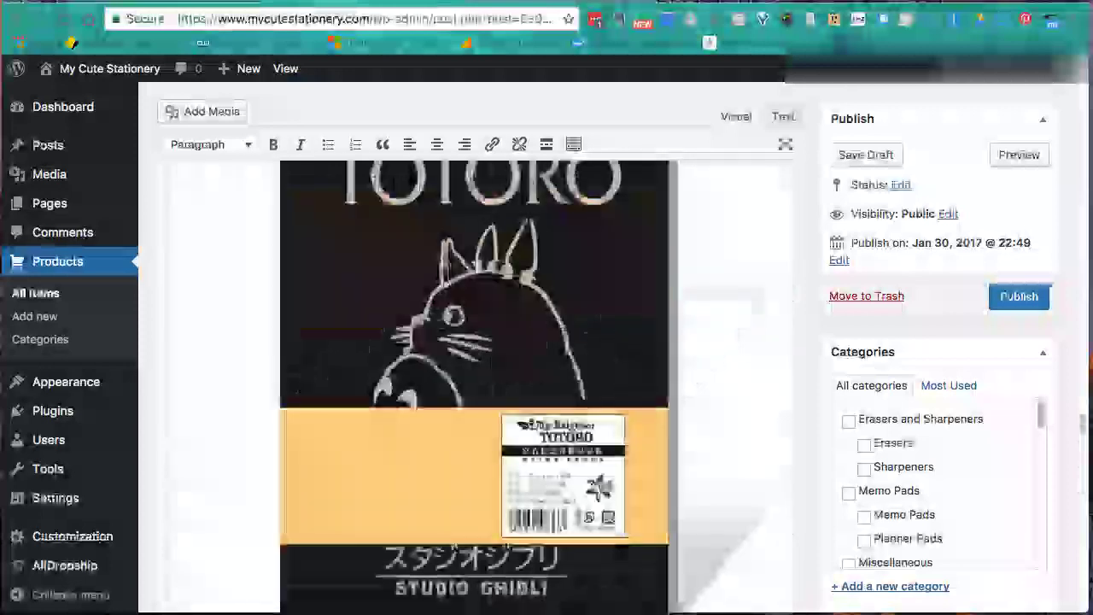
{"action": "scroll", "coordinate": [444, 273], "scroll_direction": "up", "scroll_amount": 15}
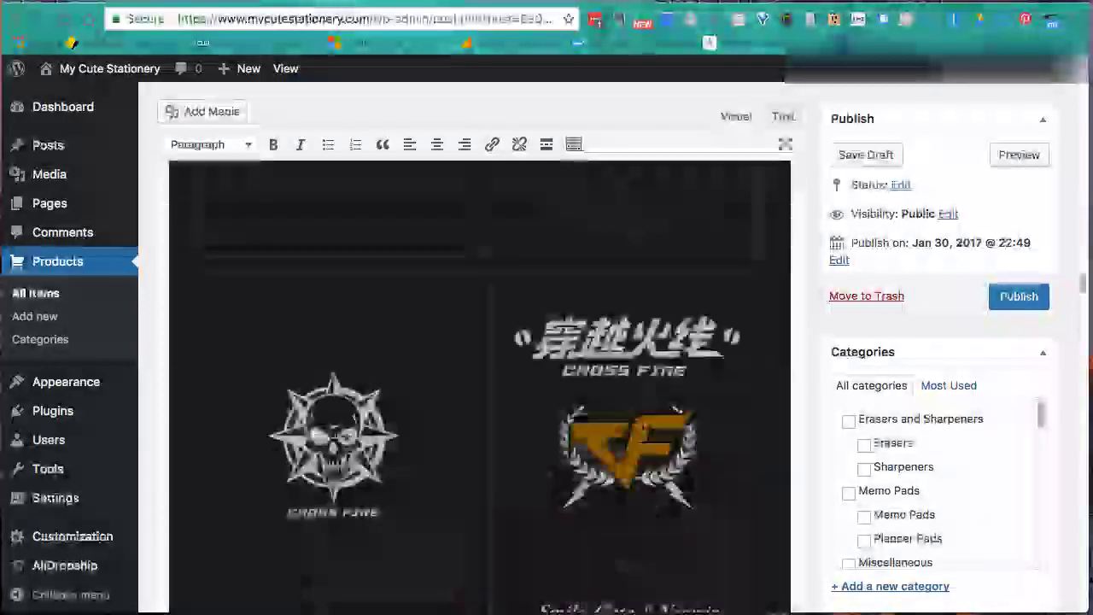
{"action": "scroll", "coordinate": [445, 273], "scroll_direction": "up", "scroll_amount": 15}
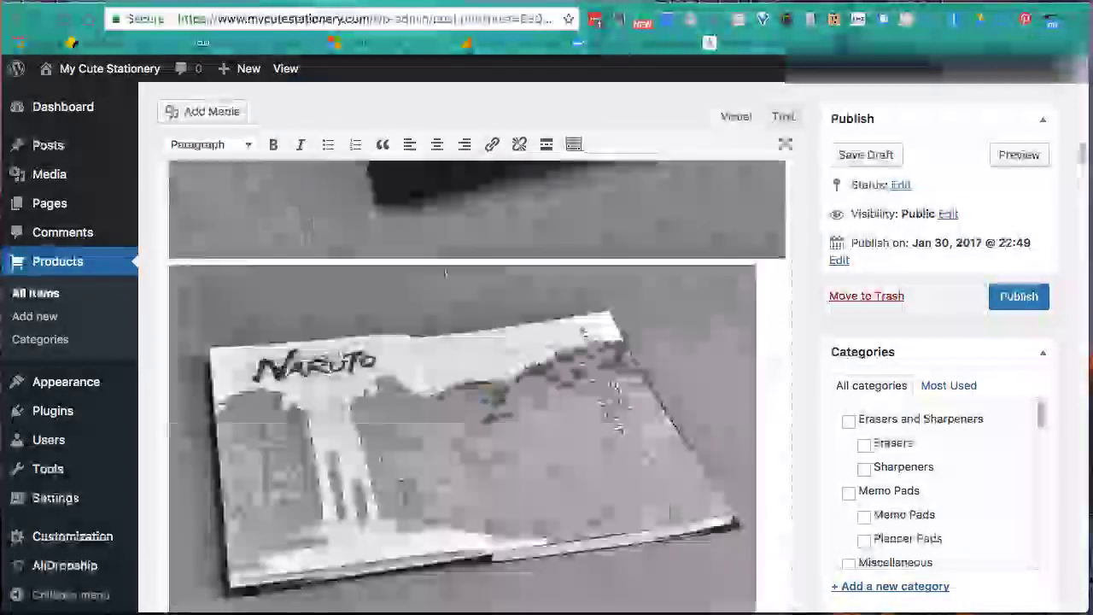
Switch back to AliExpress, return to the anime notebook search results and open the Death Note vintage anime planner notebook listing.
{"action": "scroll", "coordinate": [445, 273], "scroll_direction": "up", "scroll_amount": 15}
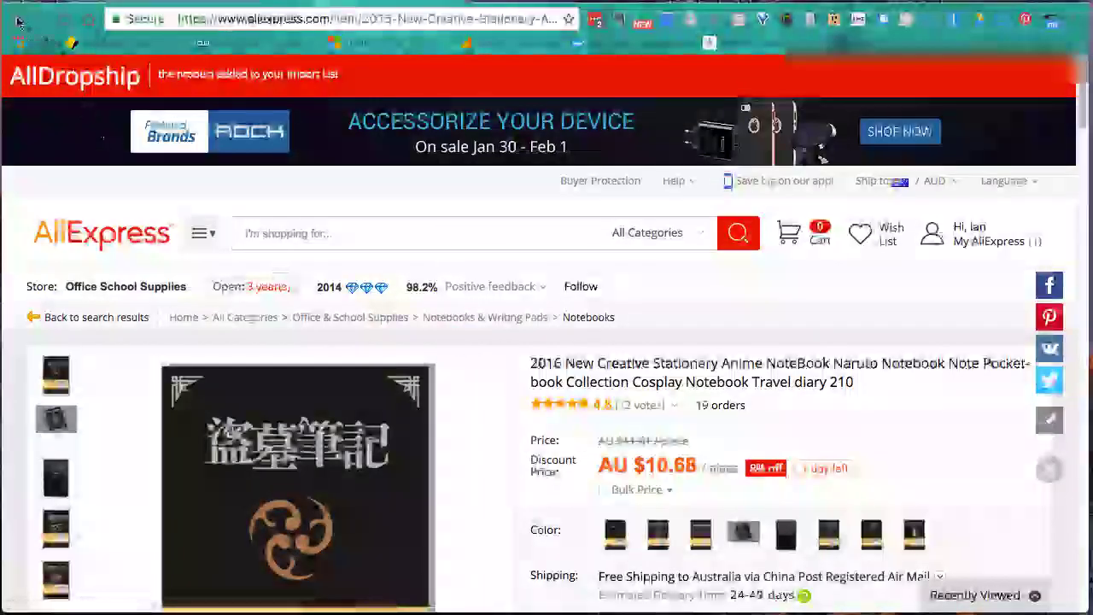
{"action": "key", "text": "alt+Left"}
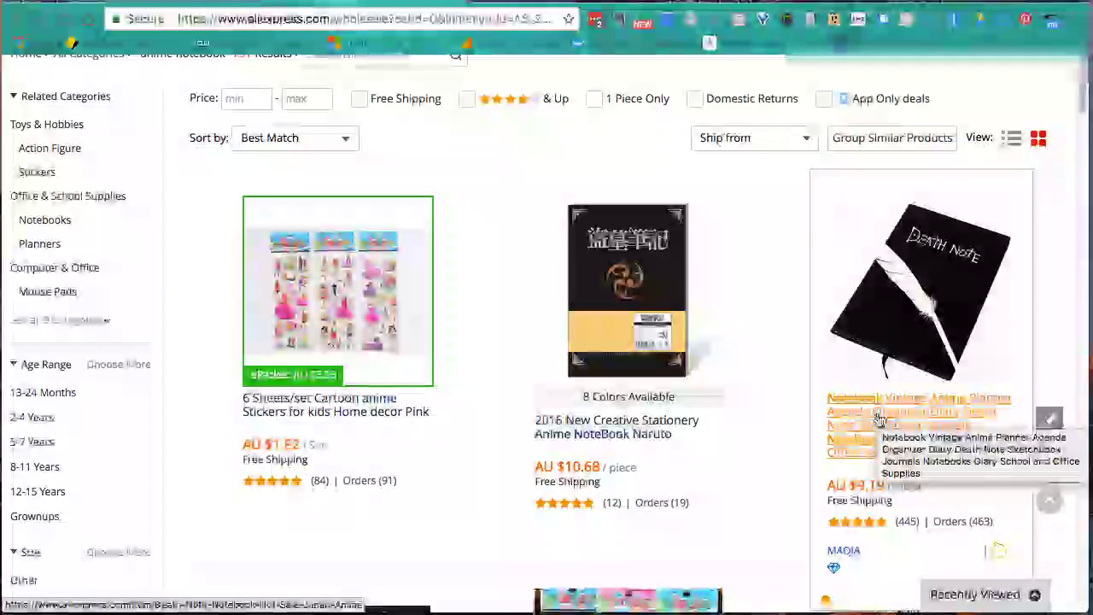
{"action": "left_click", "coordinate": [880, 419]}
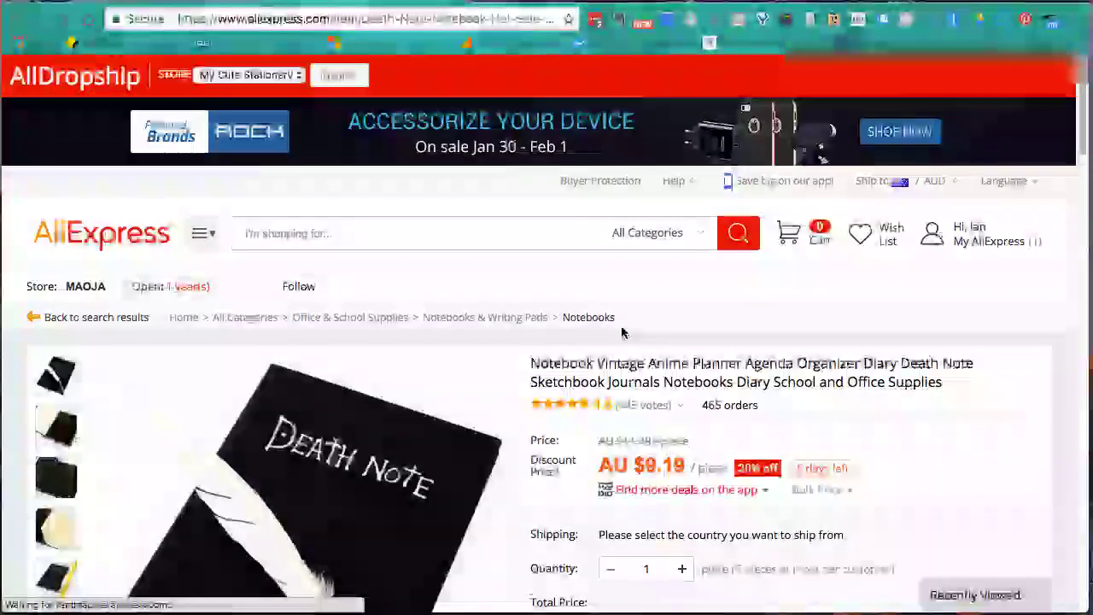
{"action": "mouse_move", "coordinate": [636, 408]}
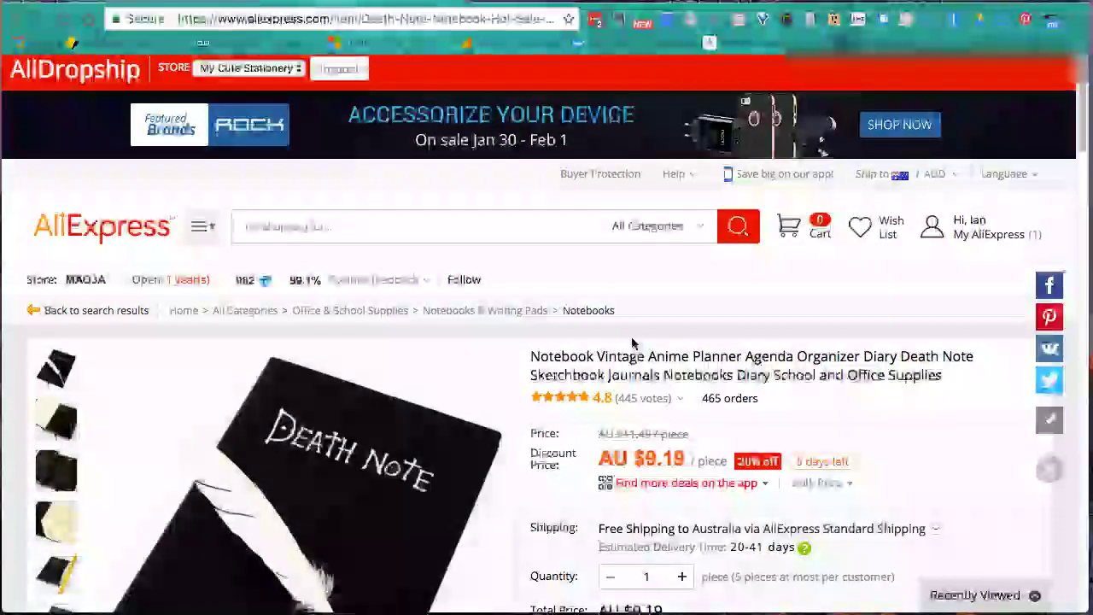
Review the Death Note notebook's price and offer details, and examine its shipping and packaging information for Australia.
{"action": "scroll", "coordinate": [632, 342], "scroll_direction": "down", "scroll_amount": 3}
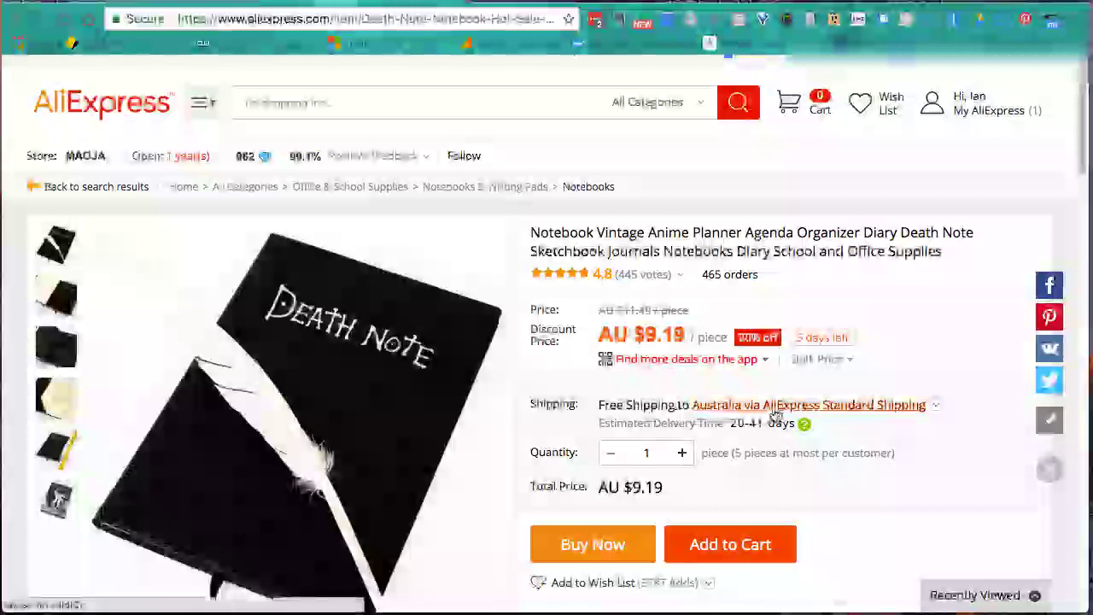
{"action": "scroll", "coordinate": [589, 427], "scroll_direction": "down", "scroll_amount": 5}
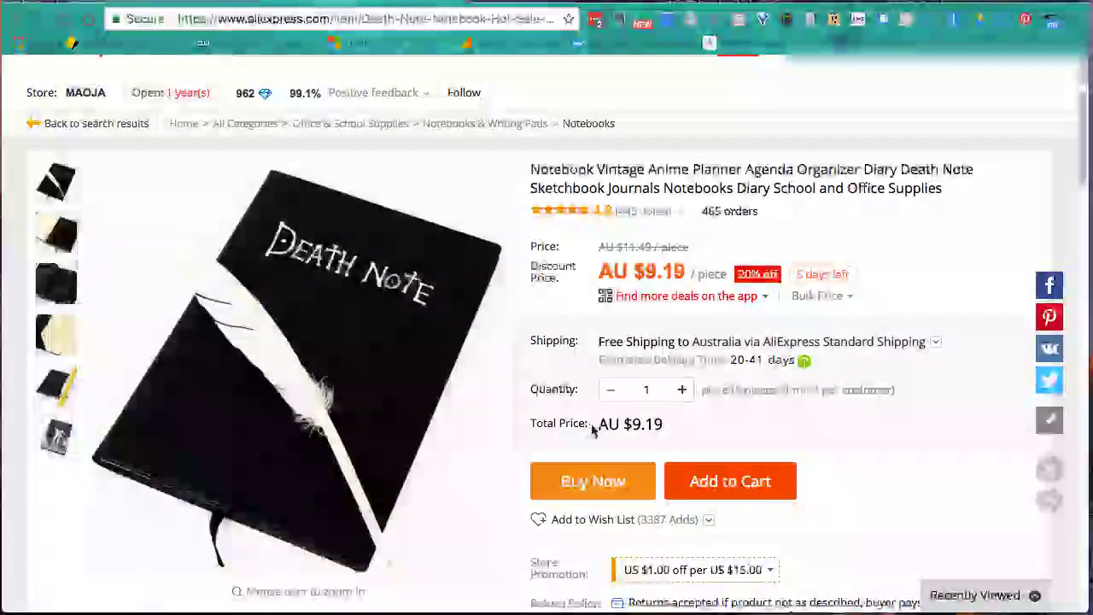
{"action": "scroll", "coordinate": [591, 424], "scroll_direction": "down", "scroll_amount": 10}
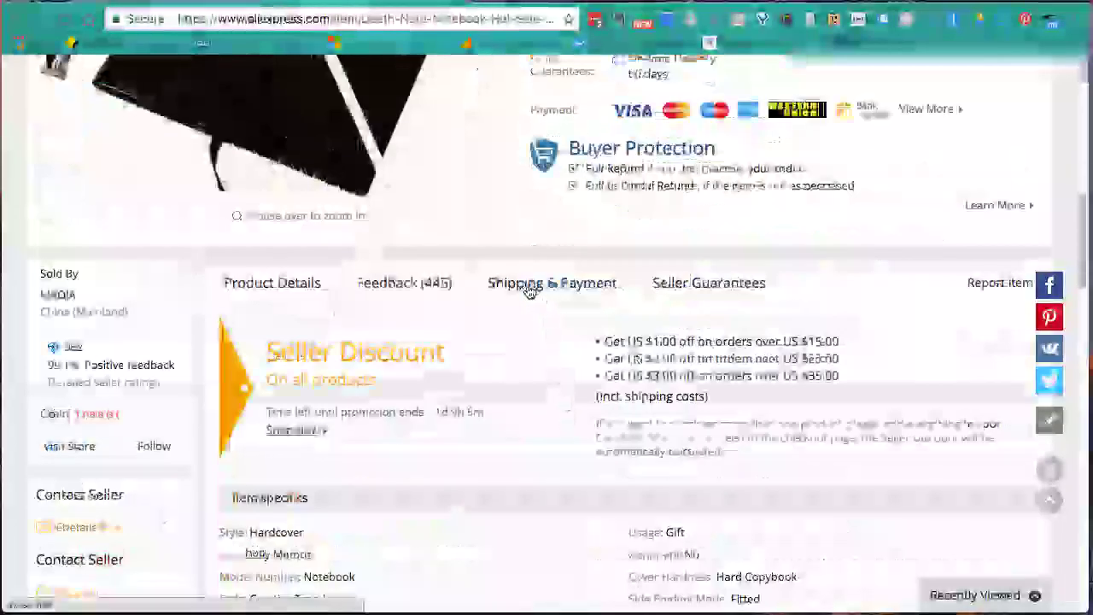
{"action": "left_click", "coordinate": [530, 291]}
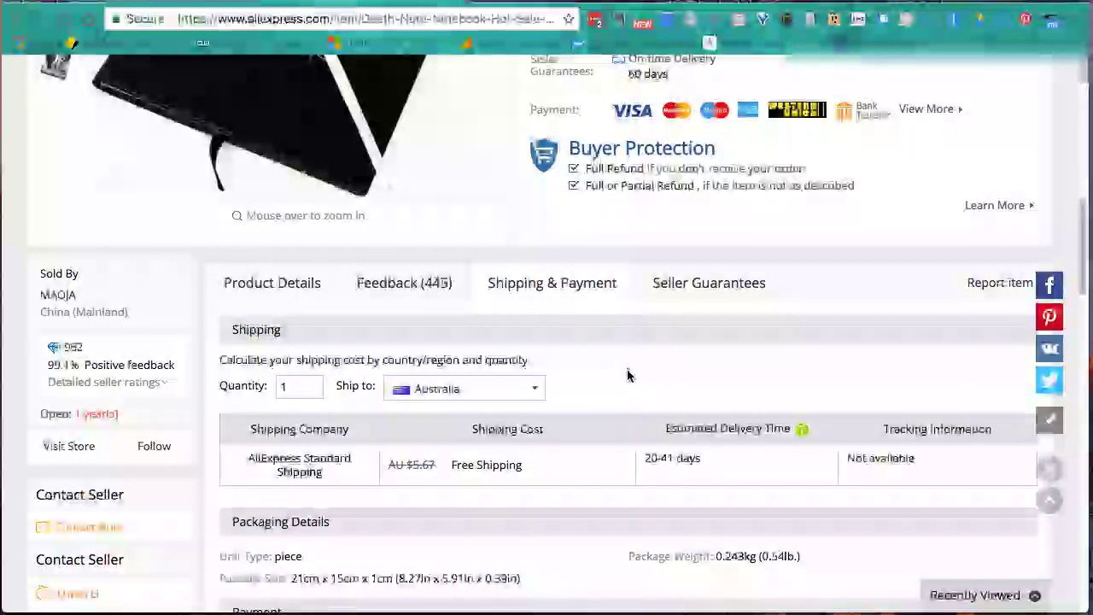
{"action": "scroll", "coordinate": [627, 376], "scroll_direction": "down", "scroll_amount": 1}
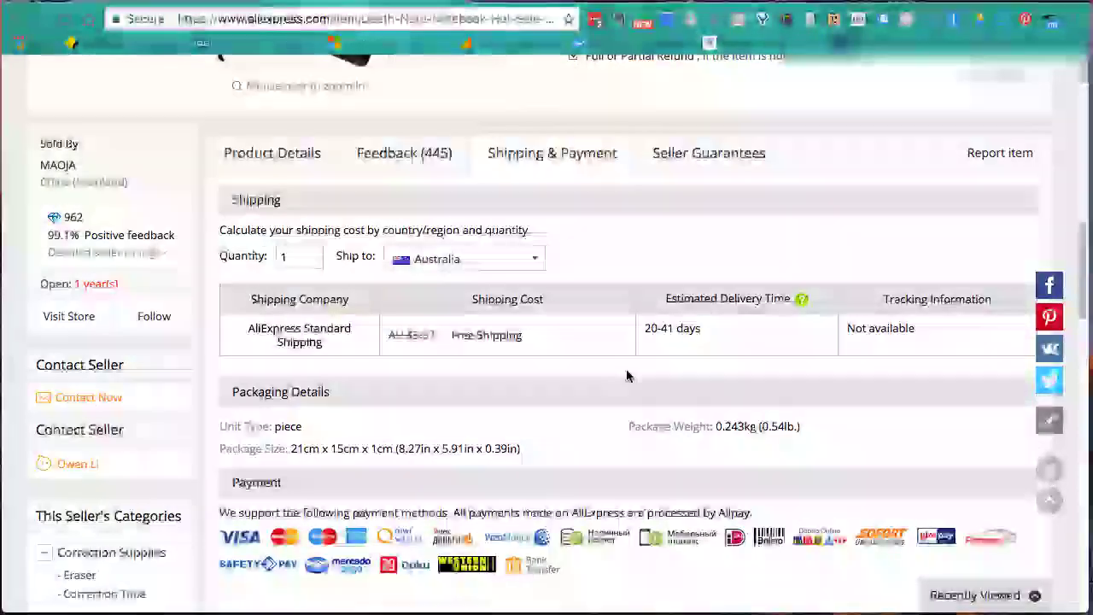
{"action": "scroll", "coordinate": [627, 376], "scroll_direction": "up", "scroll_amount": 2}
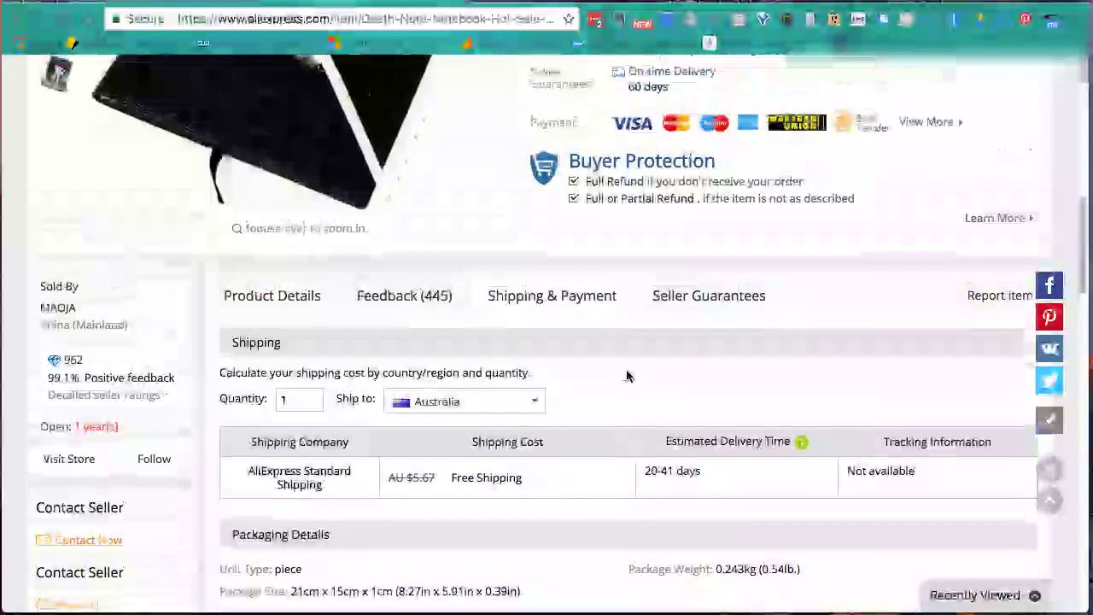
Import the Death Note notebook from its AliExpress listing into the My Cute Stationery store with AliDropship.
{"action": "scroll", "coordinate": [627, 376], "scroll_direction": "up", "scroll_amount": 6}
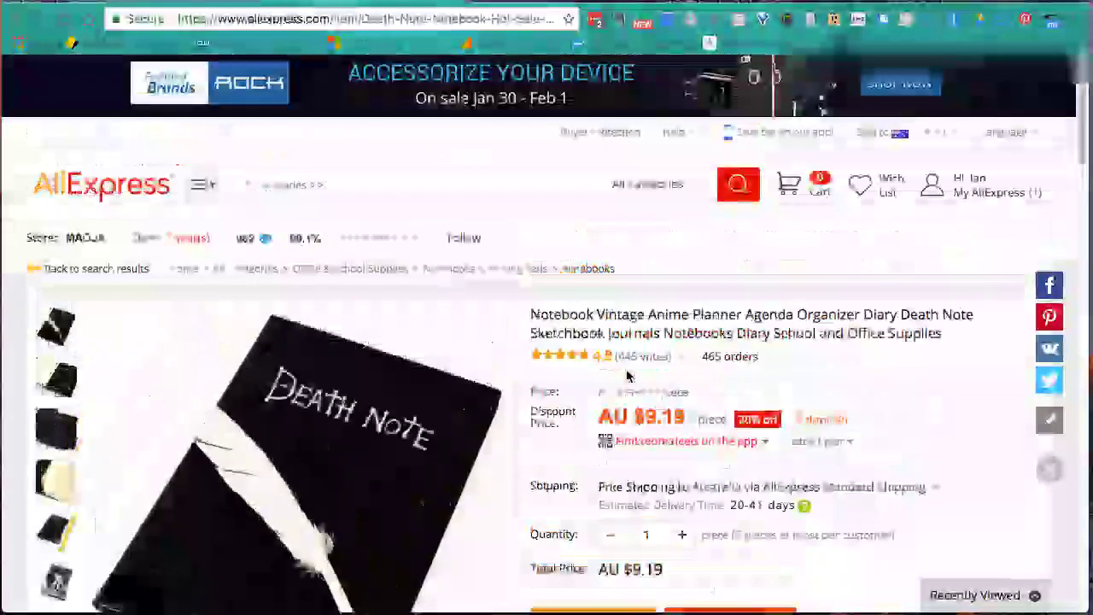
{"action": "scroll", "coordinate": [627, 376], "scroll_direction": "up", "scroll_amount": 1}
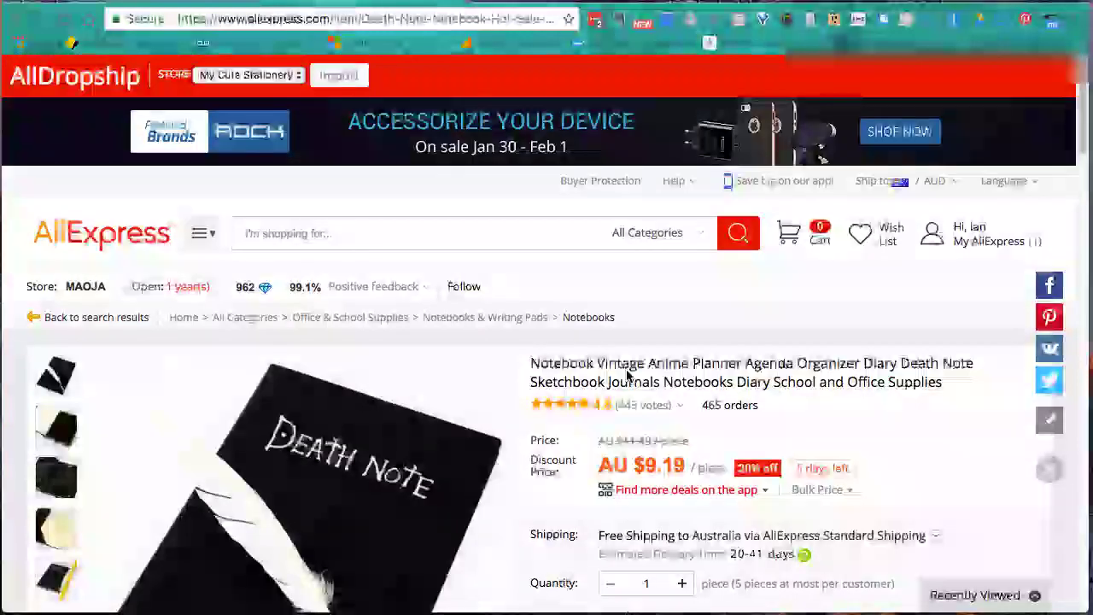
{"action": "left_click", "coordinate": [336, 77]}
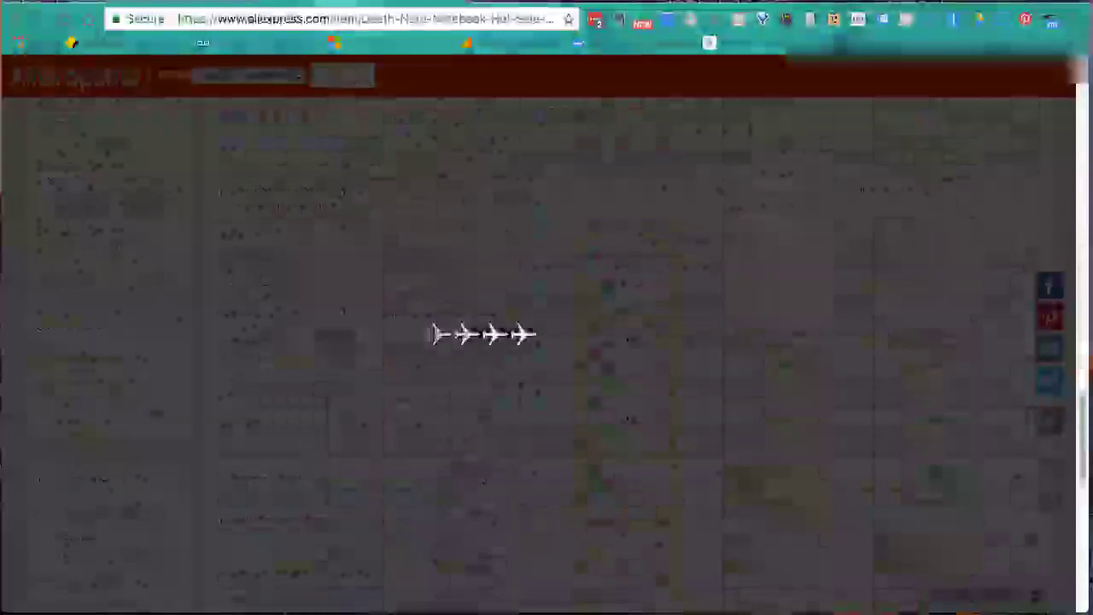
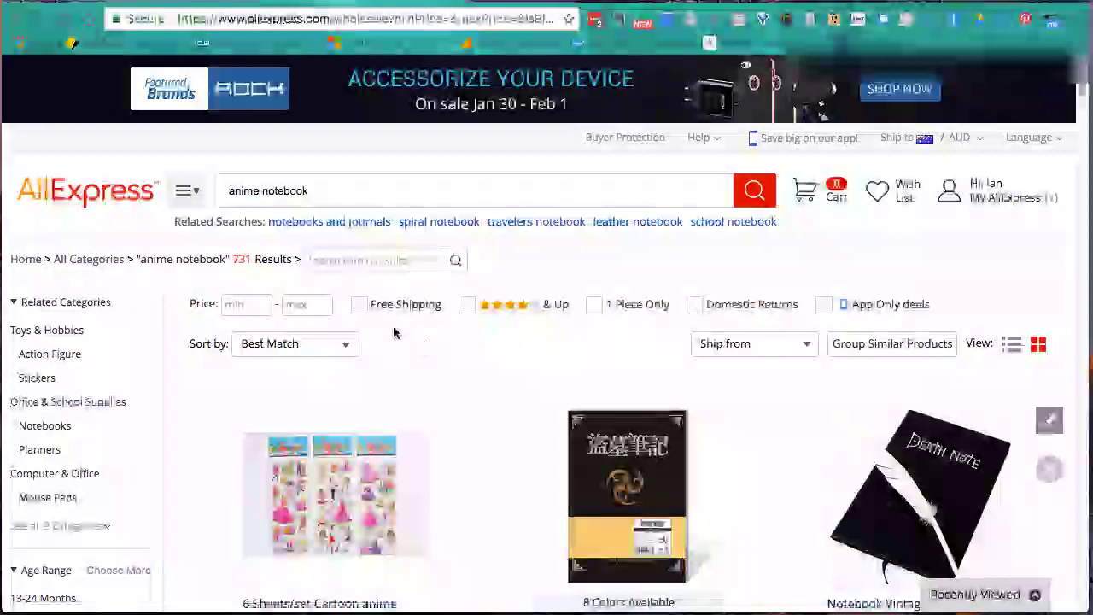
Filter the anime notebook results to free shipping and four stars & up, and check the available Ship from countries.
{"action": "left_click", "coordinate": [360, 305]}
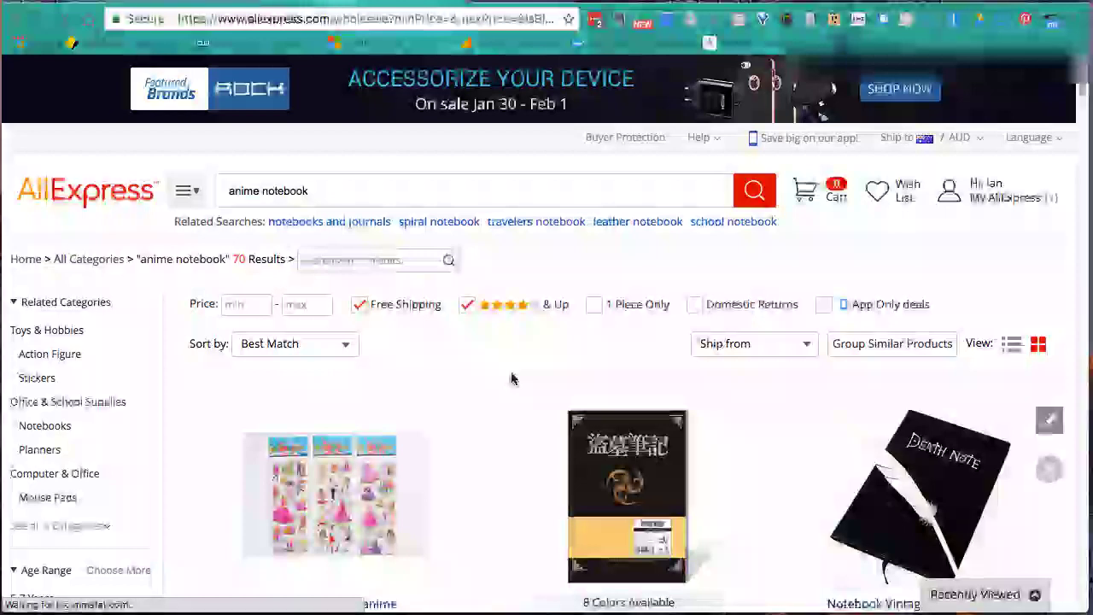
{"action": "left_click", "coordinate": [808, 345]}
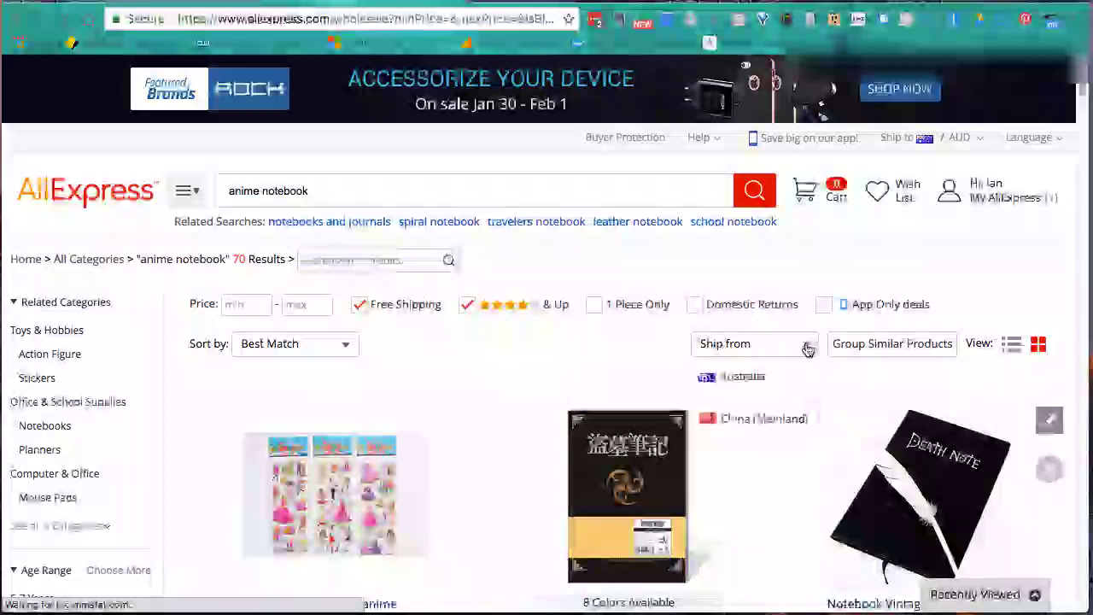
{"action": "left_click", "coordinate": [808, 347]}
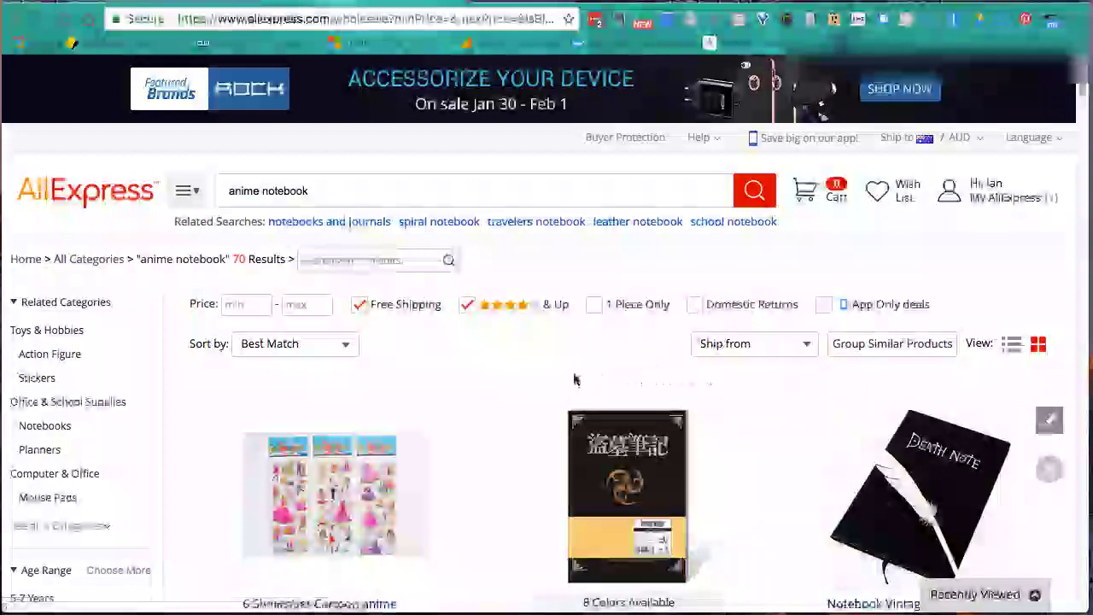
Browse the filtered anime notebook results and open the 2017 Korean Creative Small A6 Diary Agenda listing.
{"action": "scroll", "coordinate": [509, 373], "scroll_direction": "down", "scroll_amount": 6}
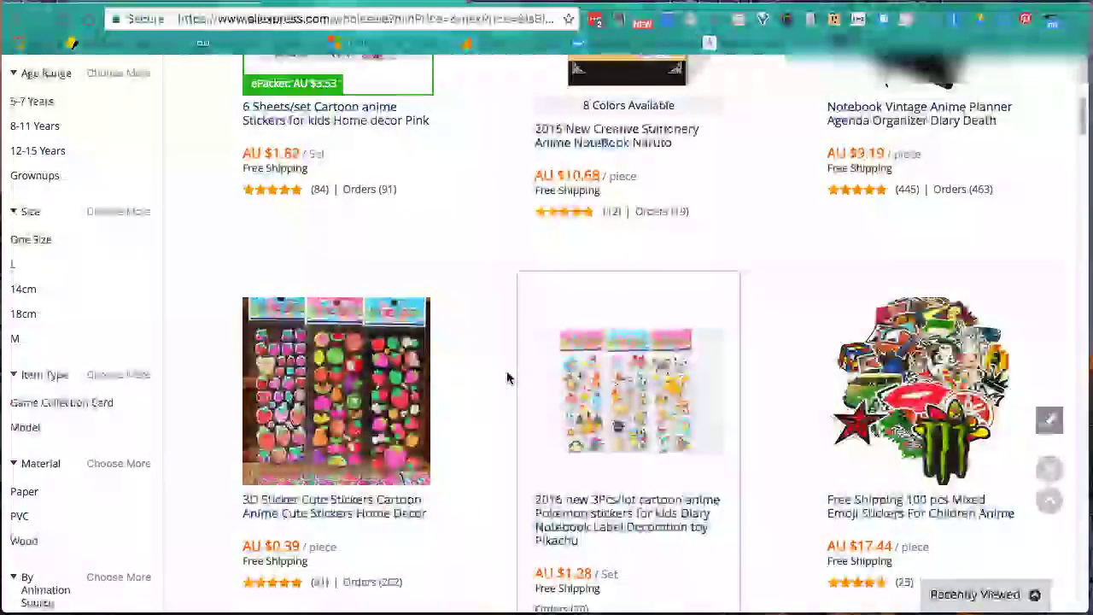
{"action": "scroll", "coordinate": [506, 378], "scroll_direction": "down", "scroll_amount": 8}
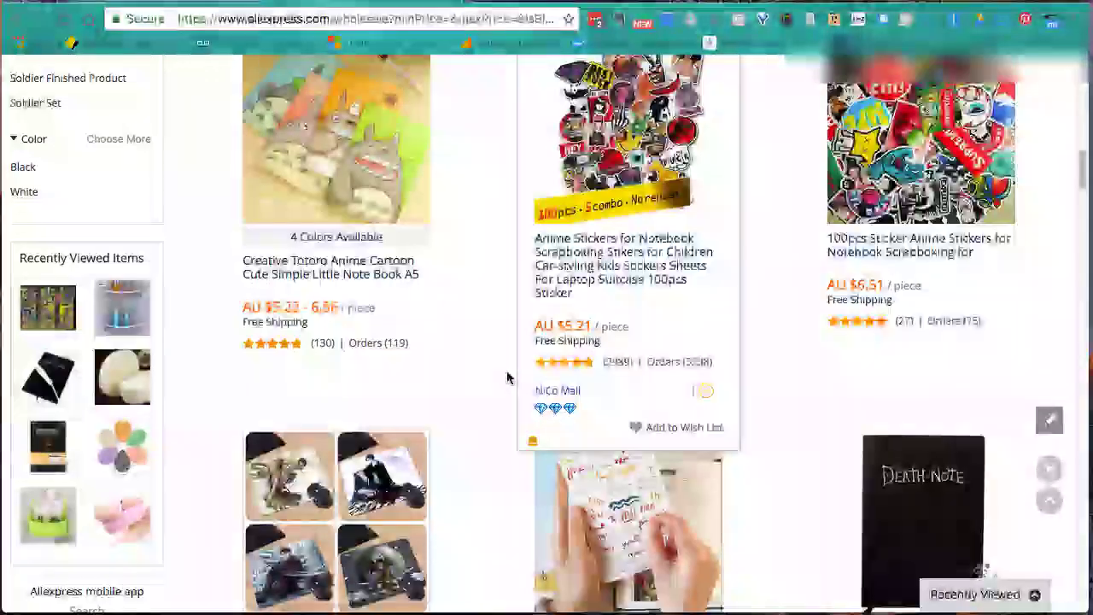
{"action": "scroll", "coordinate": [504, 378], "scroll_direction": "down", "scroll_amount": 1}
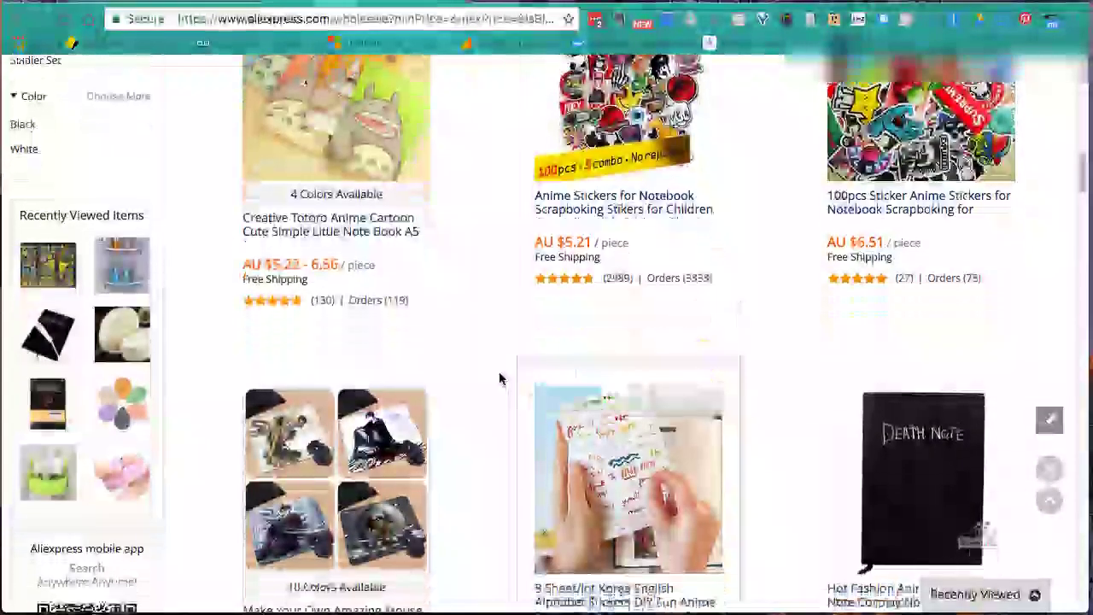
{"action": "scroll", "coordinate": [500, 378], "scroll_direction": "down", "scroll_amount": 2}
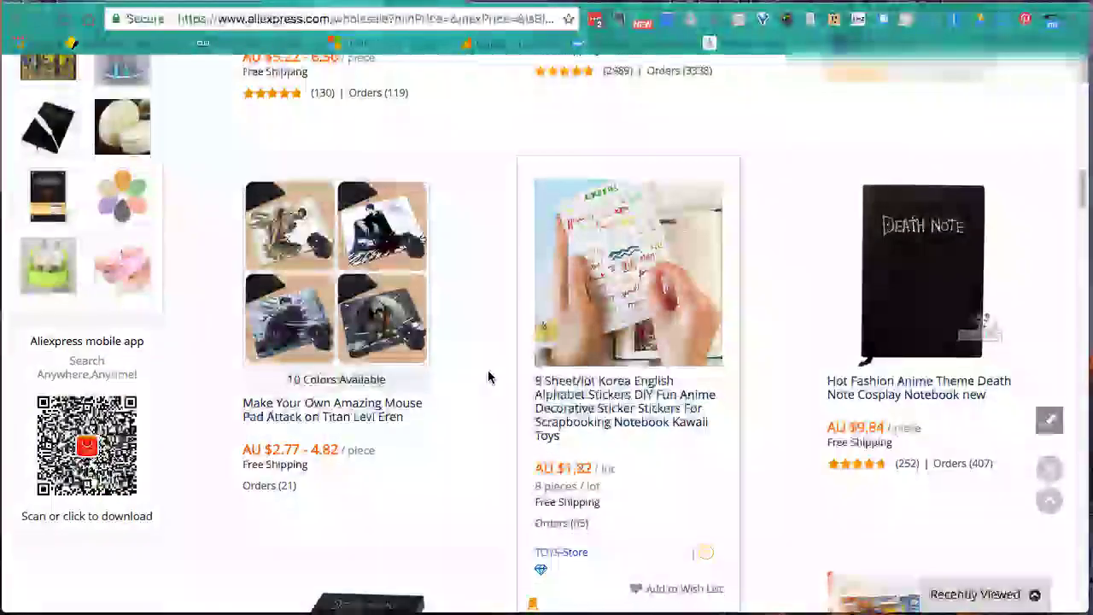
{"action": "scroll", "coordinate": [489, 377], "scroll_direction": "down", "scroll_amount": 1}
{"action": "scroll", "coordinate": [489, 377], "scroll_direction": "down", "scroll_amount": 4}
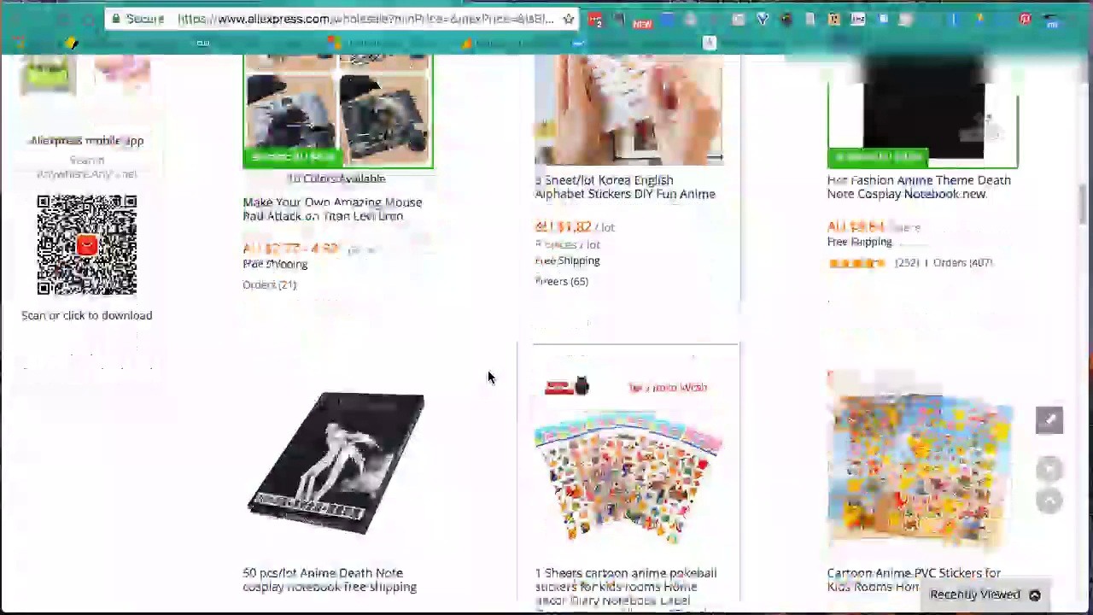
{"action": "scroll", "coordinate": [489, 376], "scroll_direction": "down", "scroll_amount": 3}
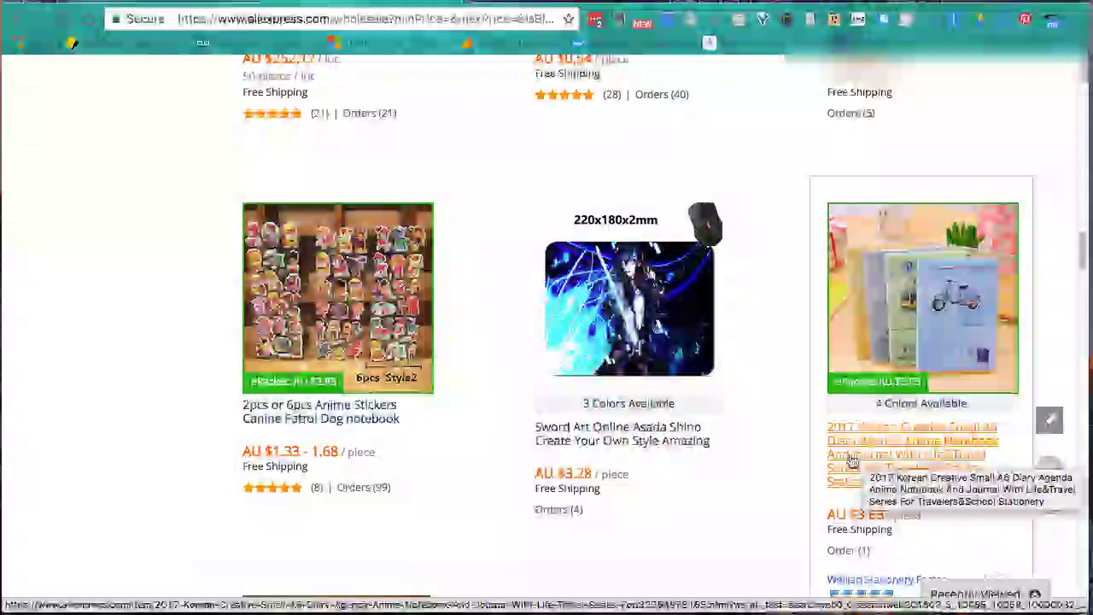
{"action": "left_click", "coordinate": [852, 461]}
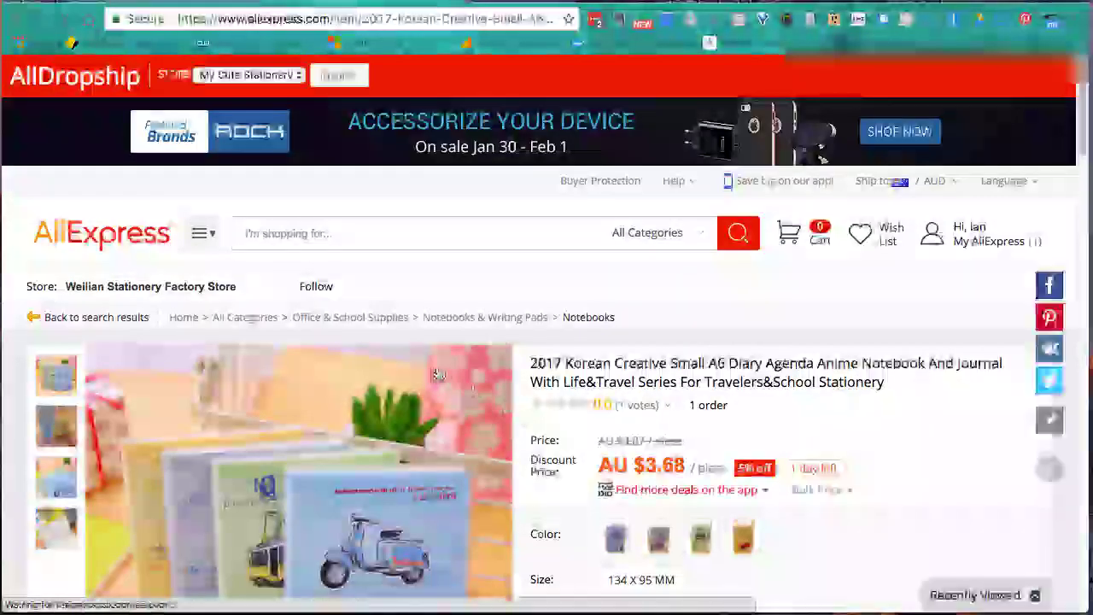
Check the A6 diary's price, orders and shipping details, and return to the filtered search results.
{"action": "scroll", "coordinate": [186, 107], "scroll_direction": "down", "scroll_amount": 3}
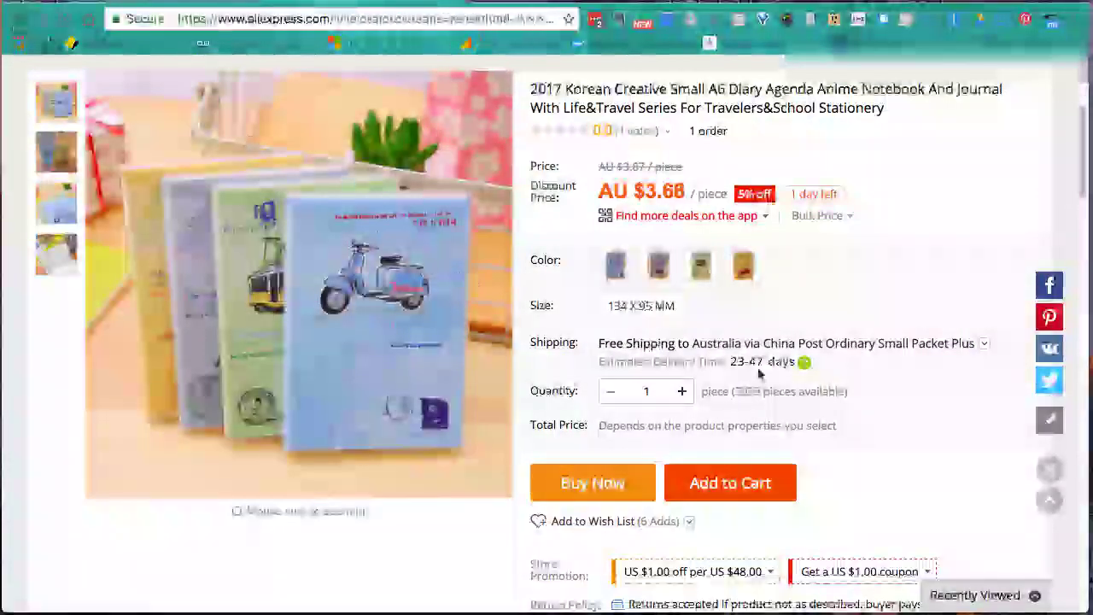
{"action": "key", "text": "alt+Left"}
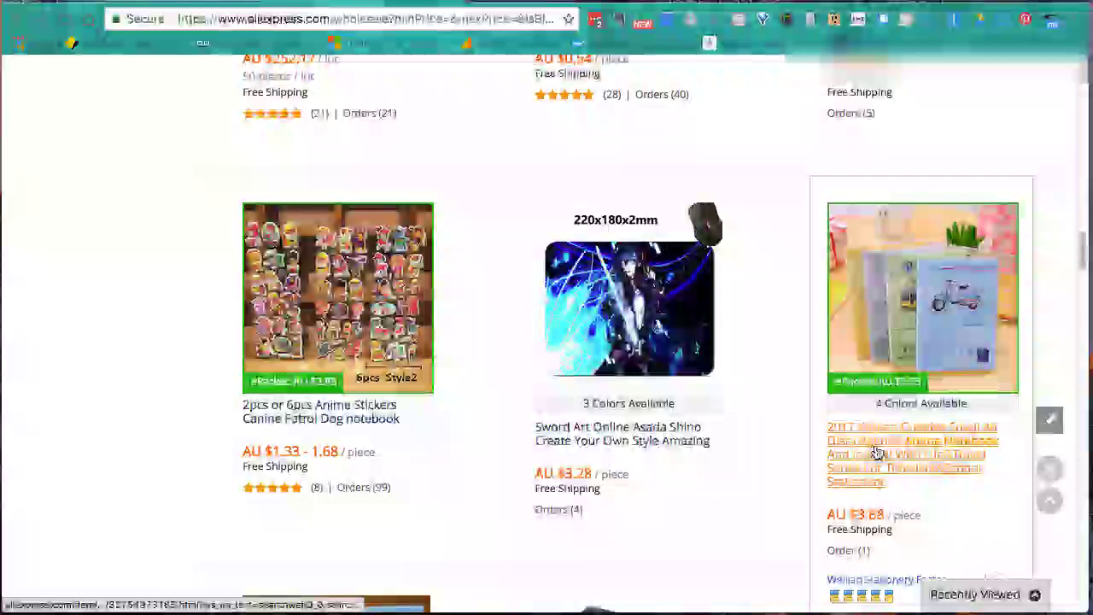
{"action": "left_click", "coordinate": [878, 453]}
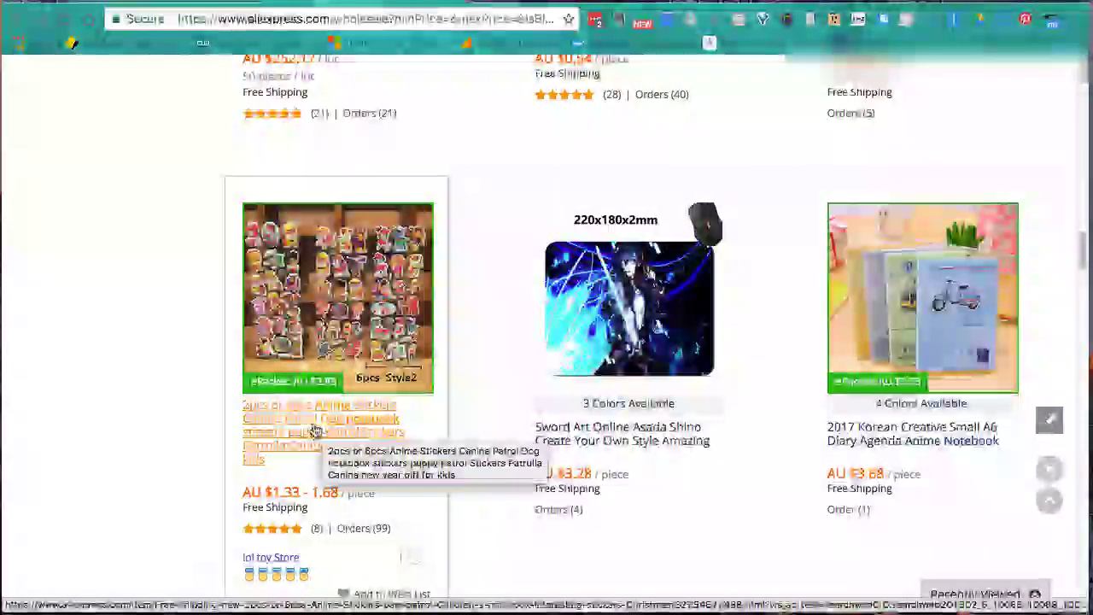
Open the Canine Patrol Dog anime stickers listing and review its price, style options, return policy and buyer protection.
{"action": "left_click", "coordinate": [314, 430]}
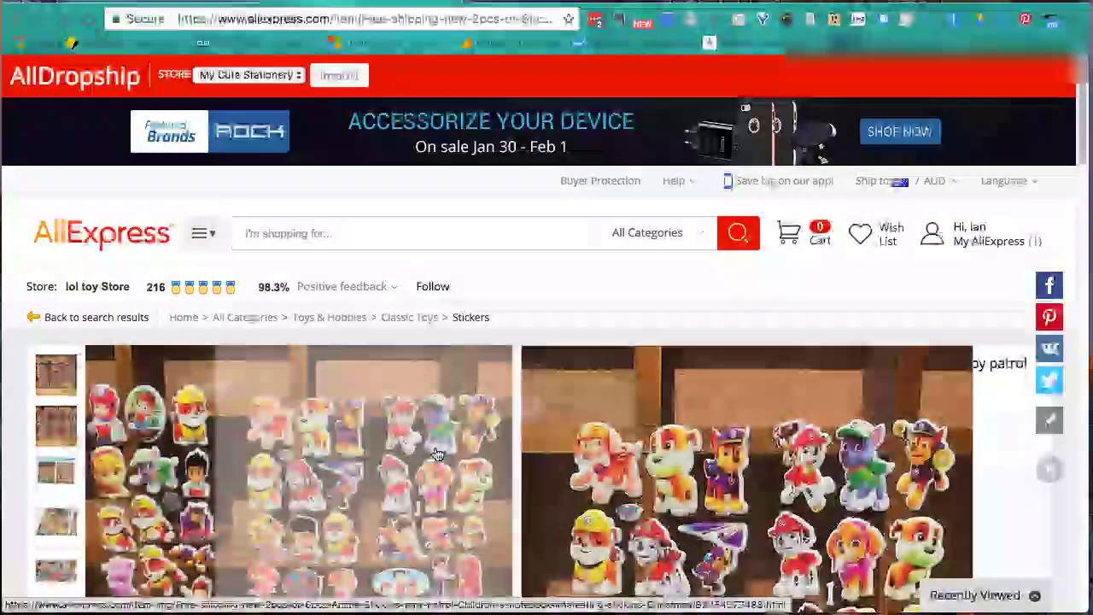
{"action": "scroll", "coordinate": [596, 475], "scroll_direction": "down", "scroll_amount": 2}
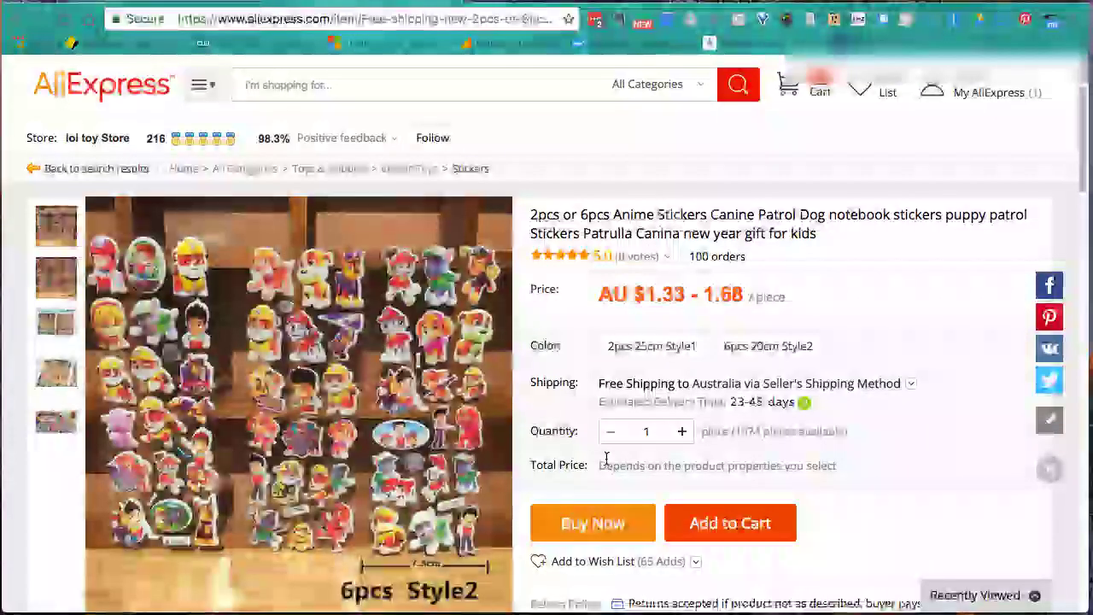
{"action": "scroll", "coordinate": [606, 459], "scroll_direction": "down", "scroll_amount": 1}
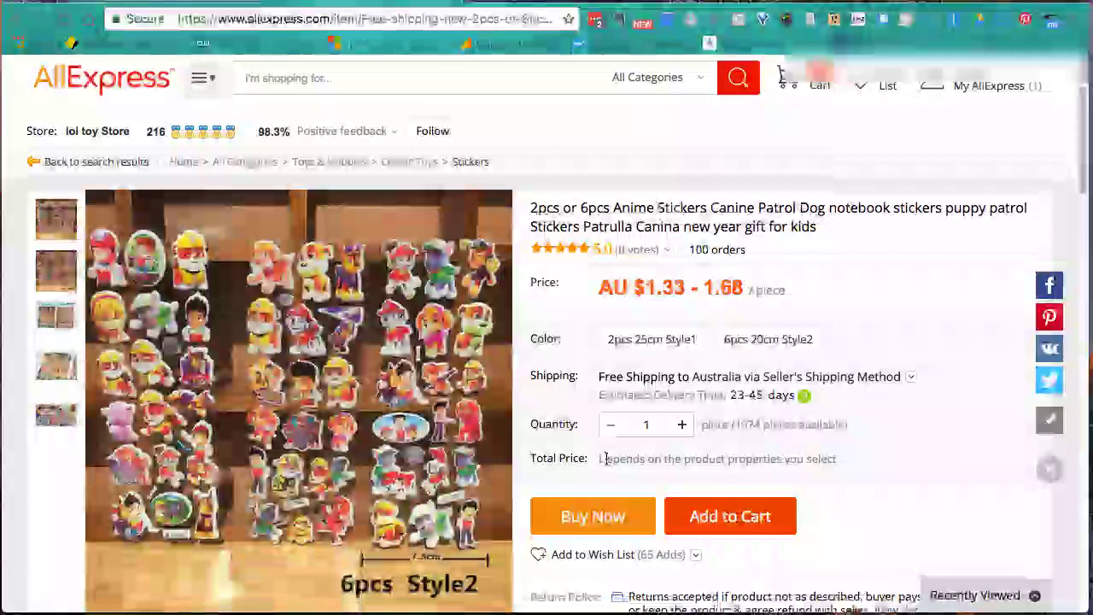
{"action": "scroll", "coordinate": [607, 459], "scroll_direction": "down", "scroll_amount": 1}
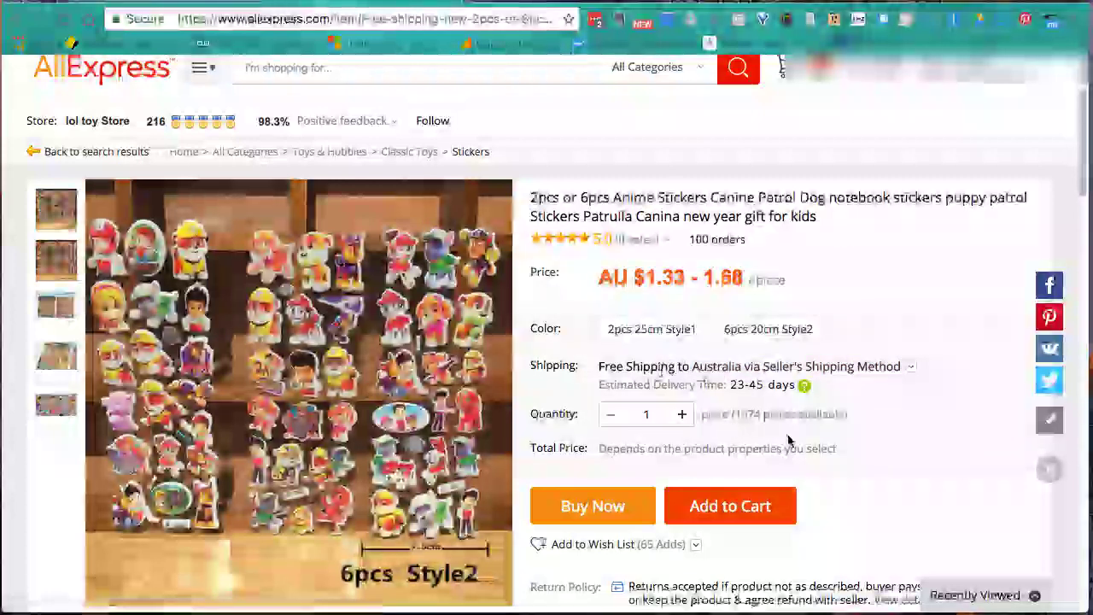
{"action": "scroll", "coordinate": [803, 453], "scroll_direction": "down", "scroll_amount": 3}
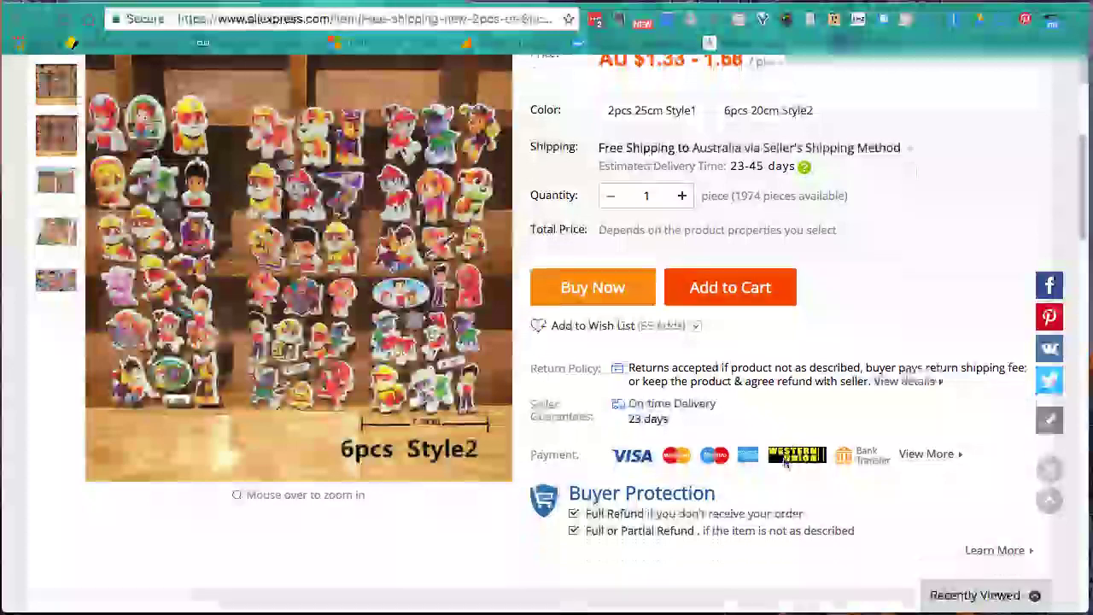
{"action": "scroll", "coordinate": [738, 471], "scroll_direction": "down", "scroll_amount": 3}
Examine the shipping companies, costs and delivery times to Australia offered for the Canine Patrol Dog stickers.
{"action": "left_click", "coordinate": [536, 407]}
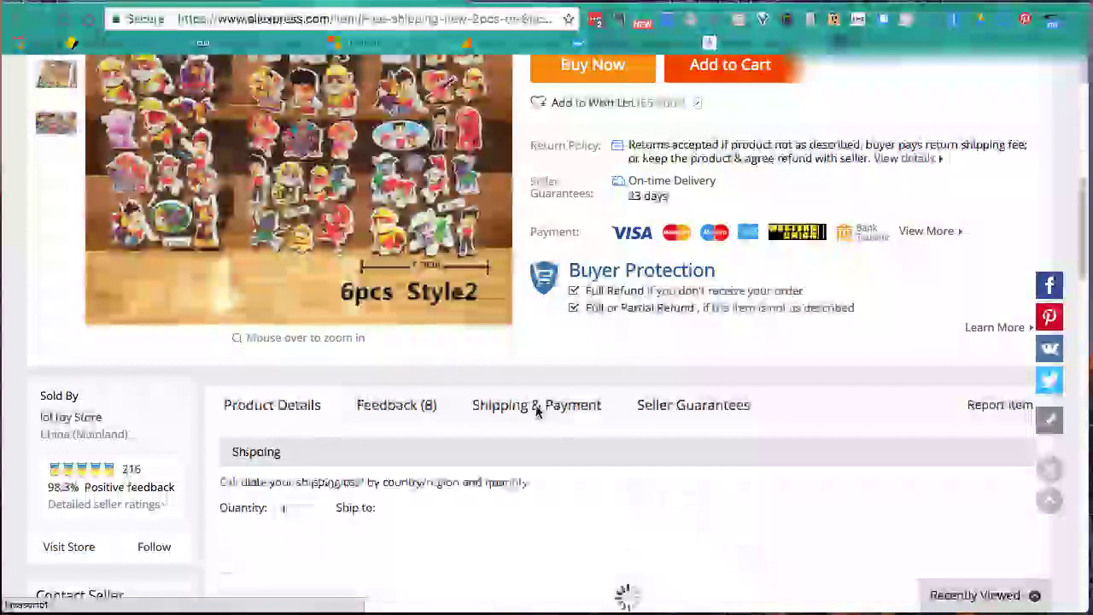
{"action": "scroll", "coordinate": [552, 454], "scroll_direction": "down", "scroll_amount": 1}
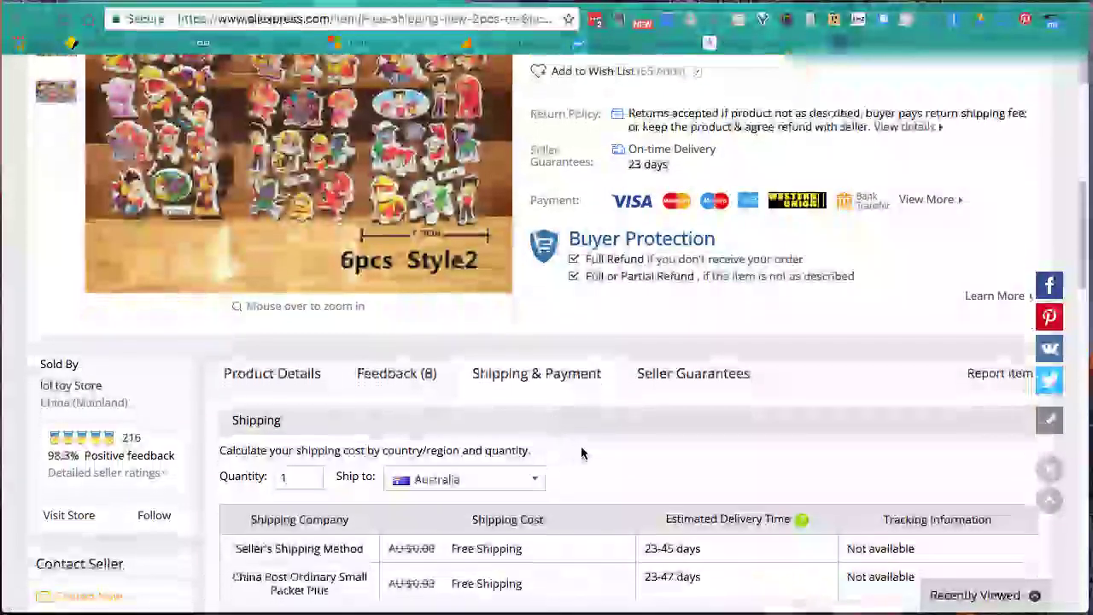
{"action": "scroll", "coordinate": [577, 449], "scroll_direction": "down", "scroll_amount": 3}
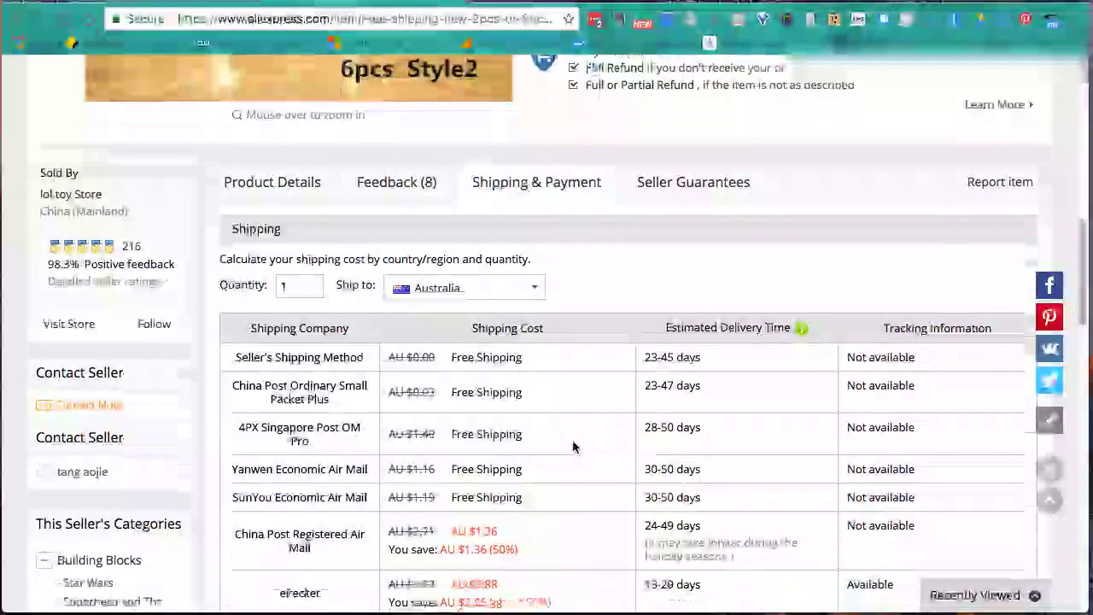
Review the rest of the Canine Patrol Dog stickers' shipping table down to EMS, comparing cost, delivery time and tracking availability.
{"action": "scroll", "coordinate": [572, 446], "scroll_direction": "down", "scroll_amount": 2}
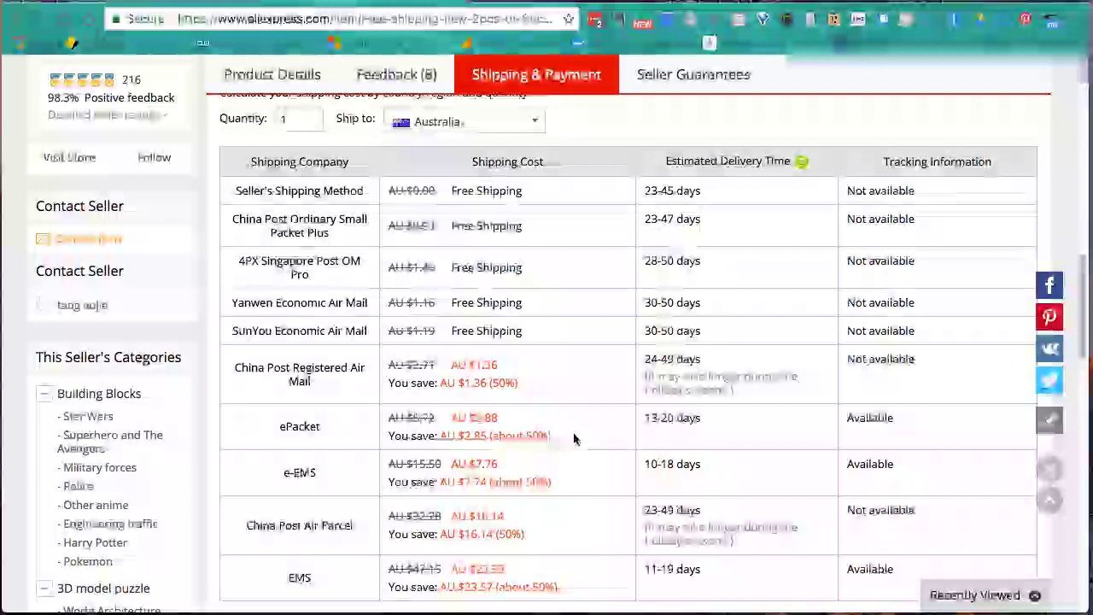
{"action": "scroll", "coordinate": [574, 438], "scroll_direction": "down", "scroll_amount": 1}
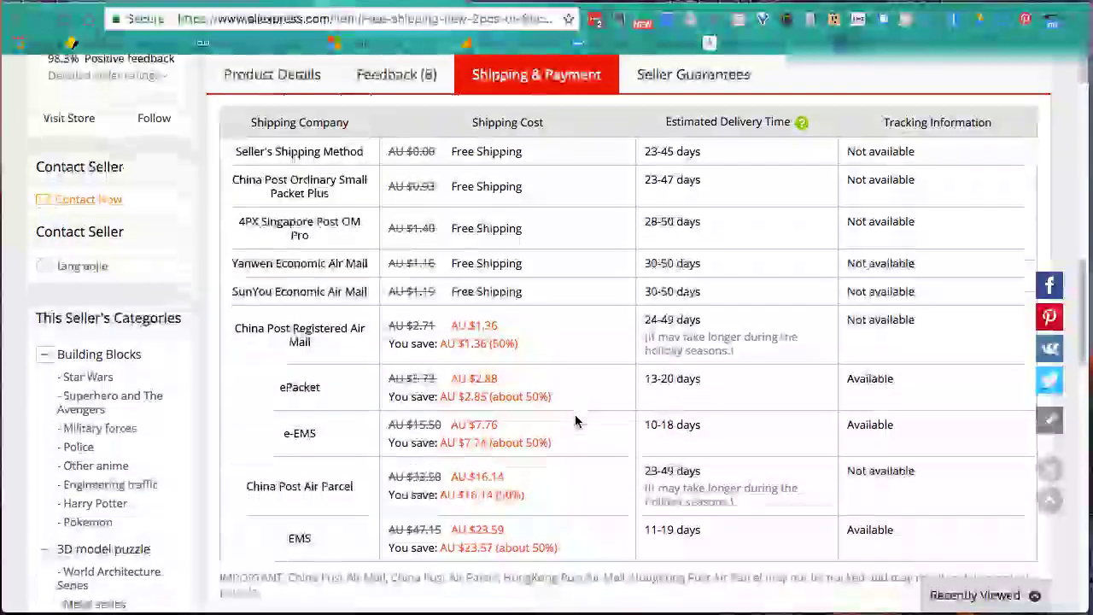
{"action": "scroll", "coordinate": [499, 286], "scroll_direction": "up", "scroll_amount": 2}
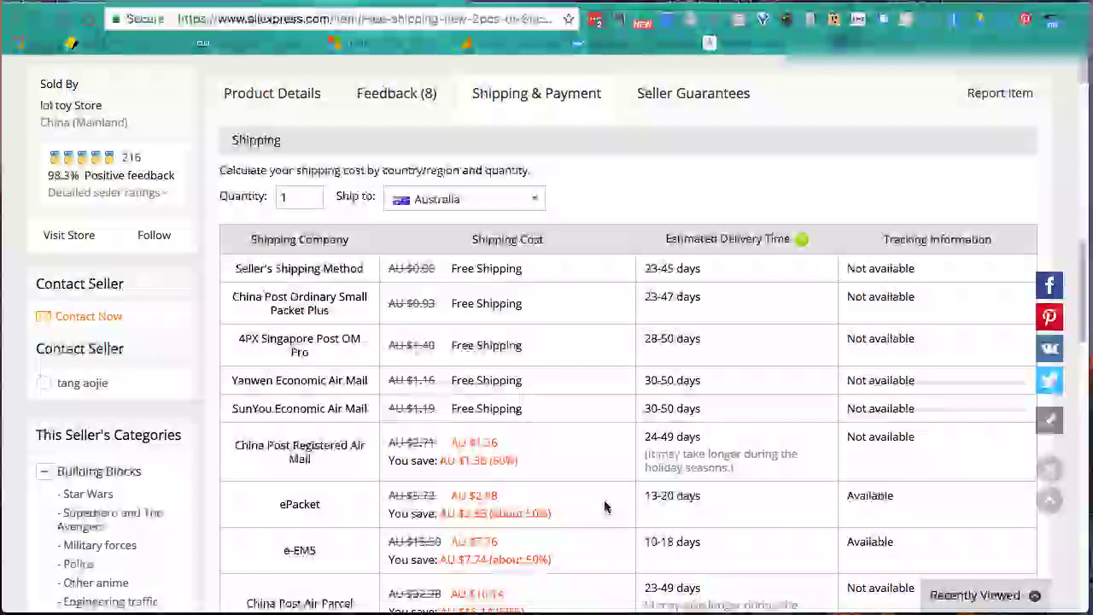
Import the Canine Patrol Dog anime stickers into the My Cute Stationery store's import list.
{"action": "scroll", "coordinate": [621, 512], "scroll_direction": "up", "scroll_amount": 4}
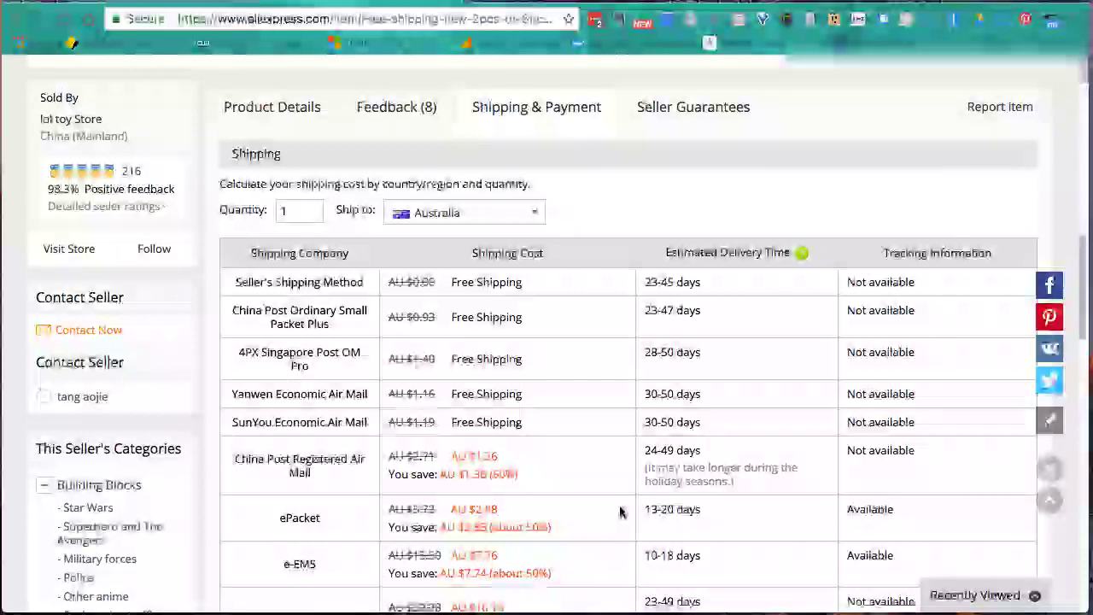
{"action": "scroll", "coordinate": [621, 511], "scroll_direction": "up", "scroll_amount": 3}
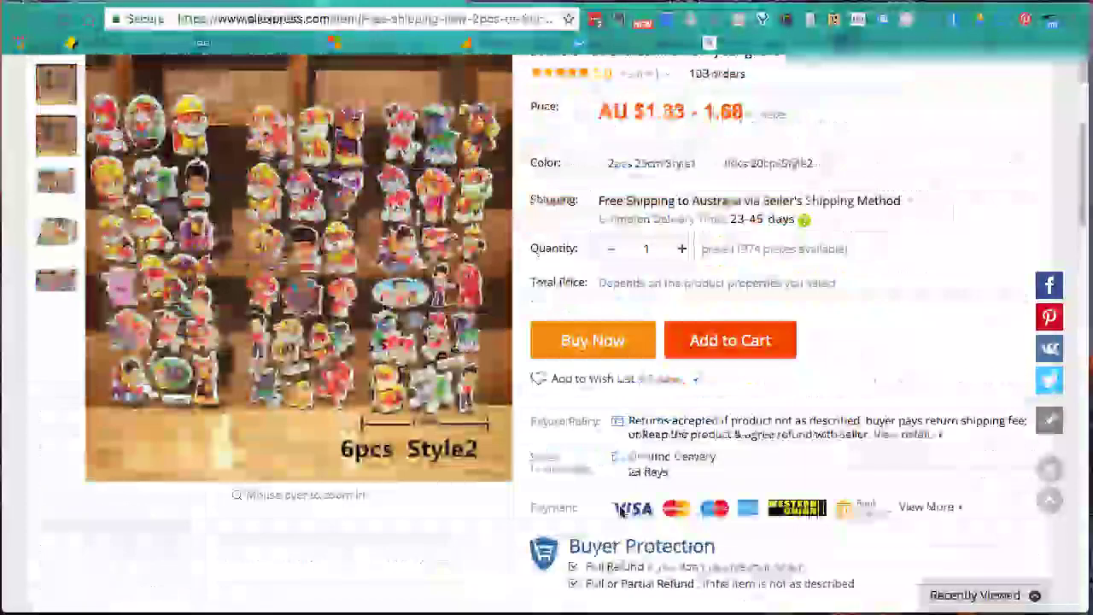
{"action": "scroll", "coordinate": [621, 512], "scroll_direction": "up", "scroll_amount": 1}
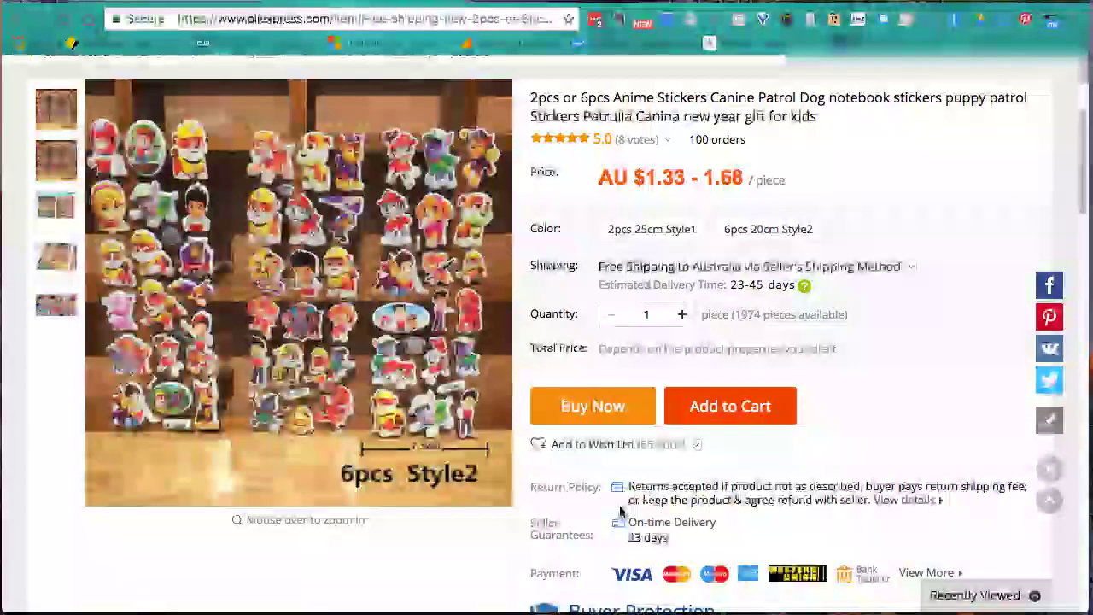
{"action": "scroll", "coordinate": [621, 512], "scroll_direction": "up", "scroll_amount": 1}
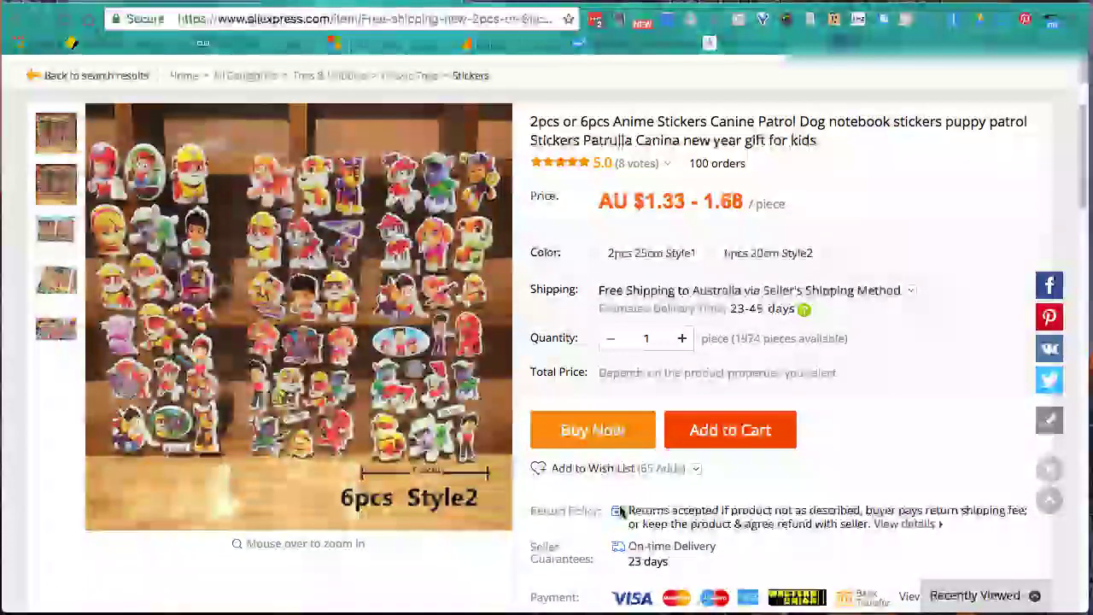
{"action": "scroll", "coordinate": [621, 512], "scroll_direction": "up", "scroll_amount": 3}
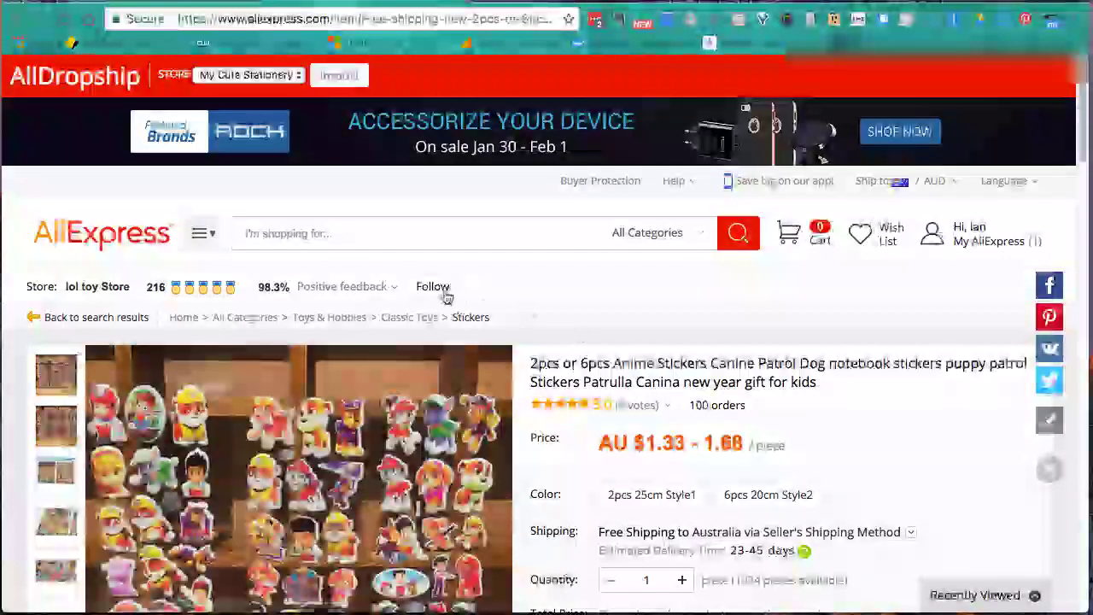
{"action": "left_click", "coordinate": [335, 79]}
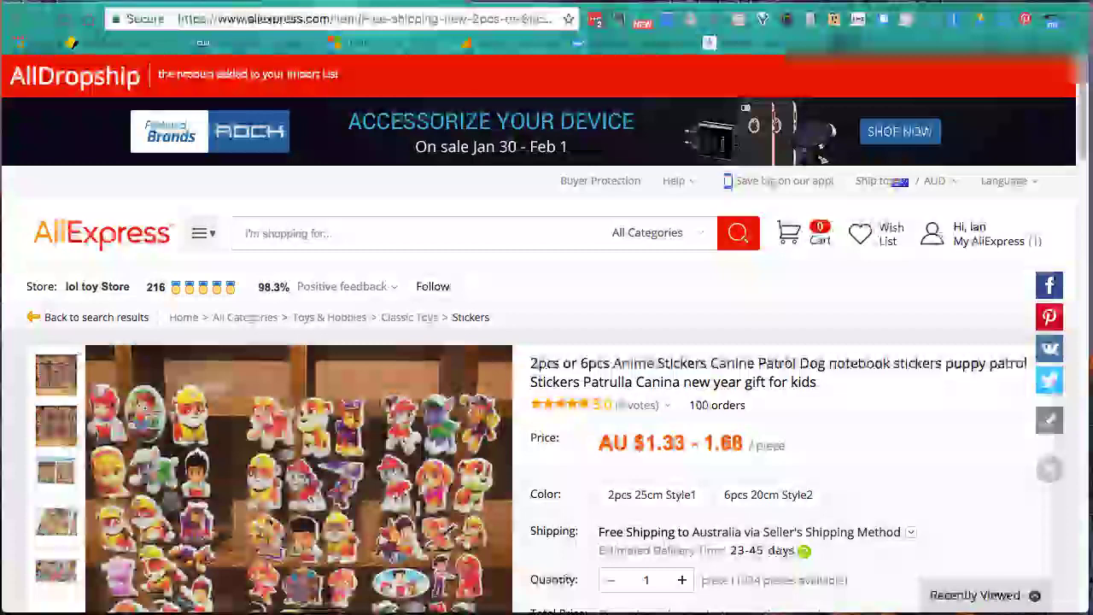
Switch to the My Cute Stationery WordPress admin, open the AliDropship import list and look through the recently imported products.
{"action": "left_click", "coordinate": [71, 43]}
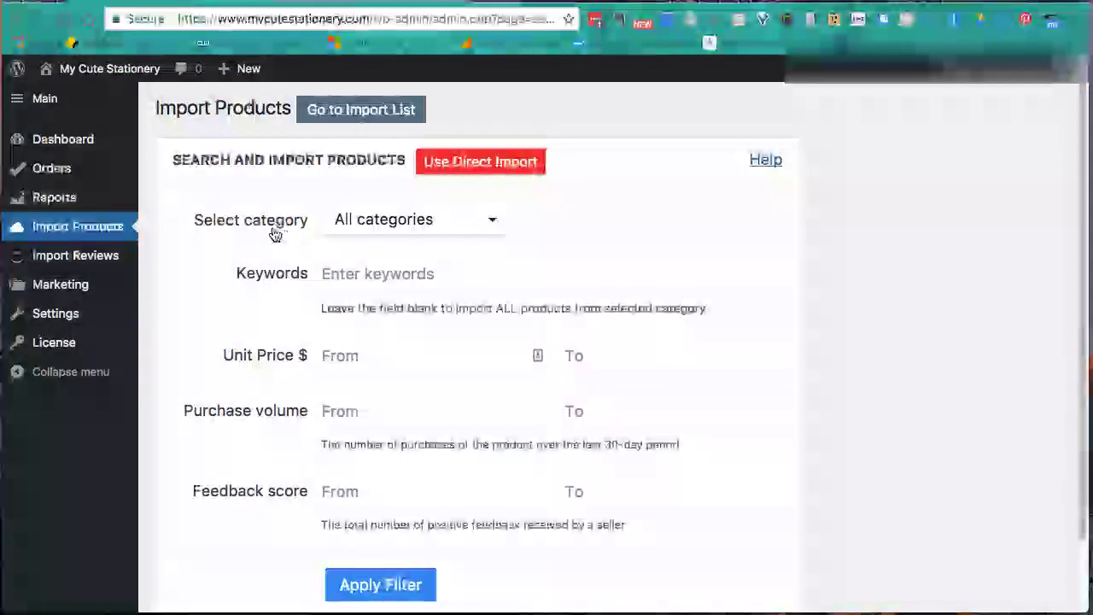
{"action": "left_click", "coordinate": [359, 111]}
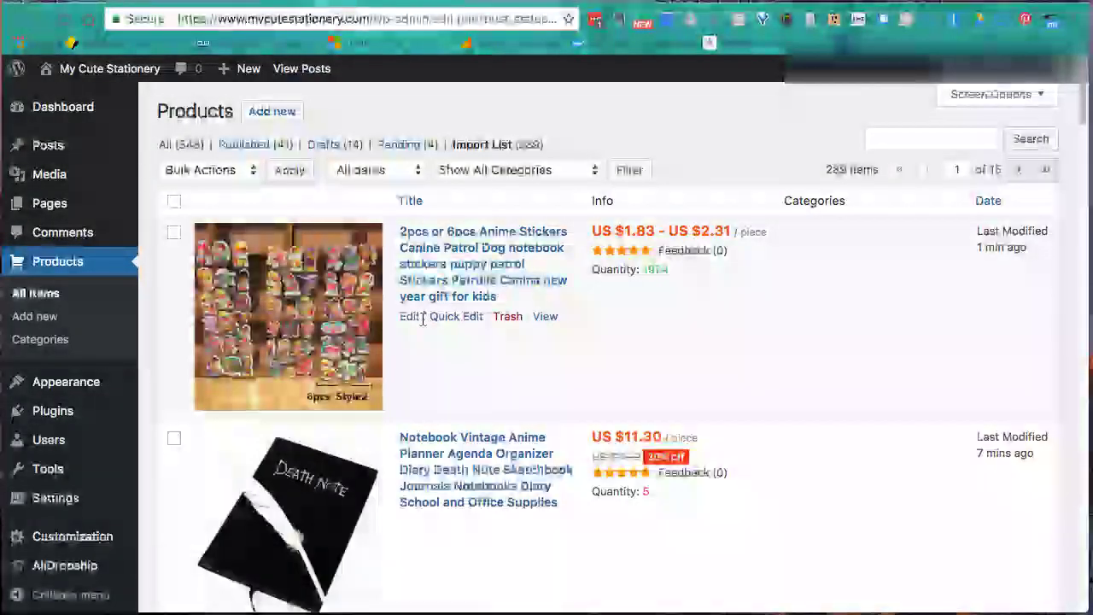
{"action": "scroll", "coordinate": [419, 320], "scroll_direction": "down", "scroll_amount": 2}
{"action": "scroll", "coordinate": [417, 320], "scroll_direction": "down", "scroll_amount": 5}
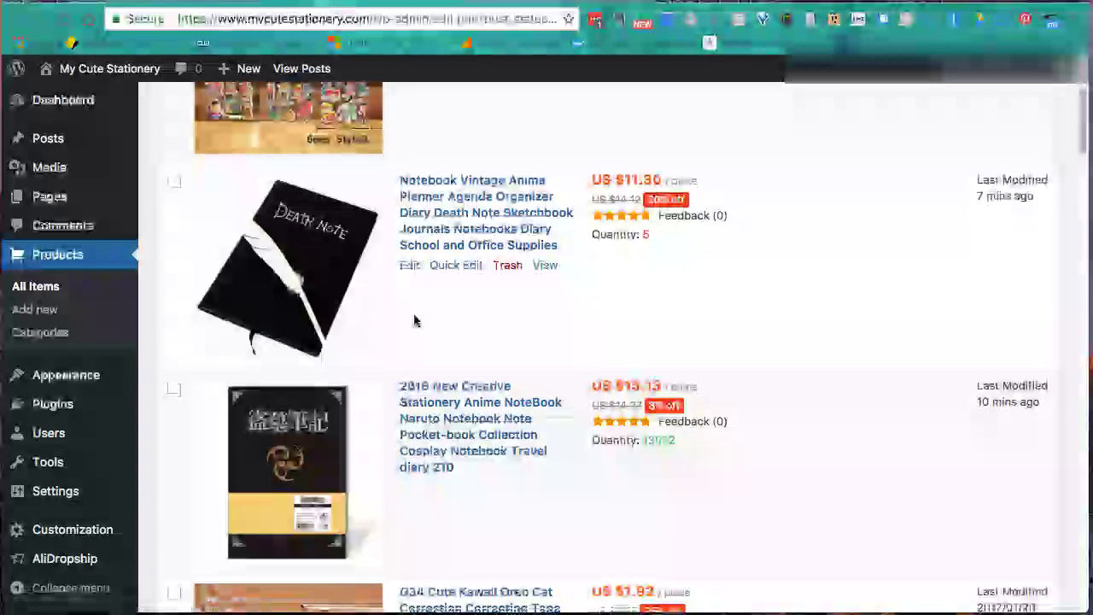
{"action": "scroll", "coordinate": [415, 321], "scroll_direction": "down", "scroll_amount": 1}
{"action": "scroll", "coordinate": [414, 320], "scroll_direction": "up", "scroll_amount": 8}
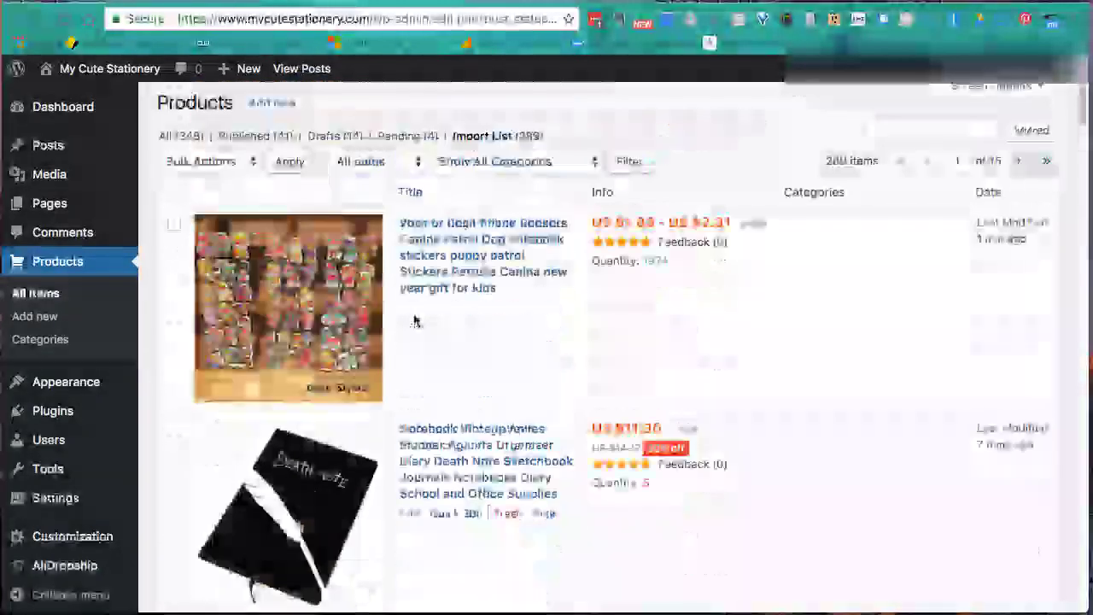